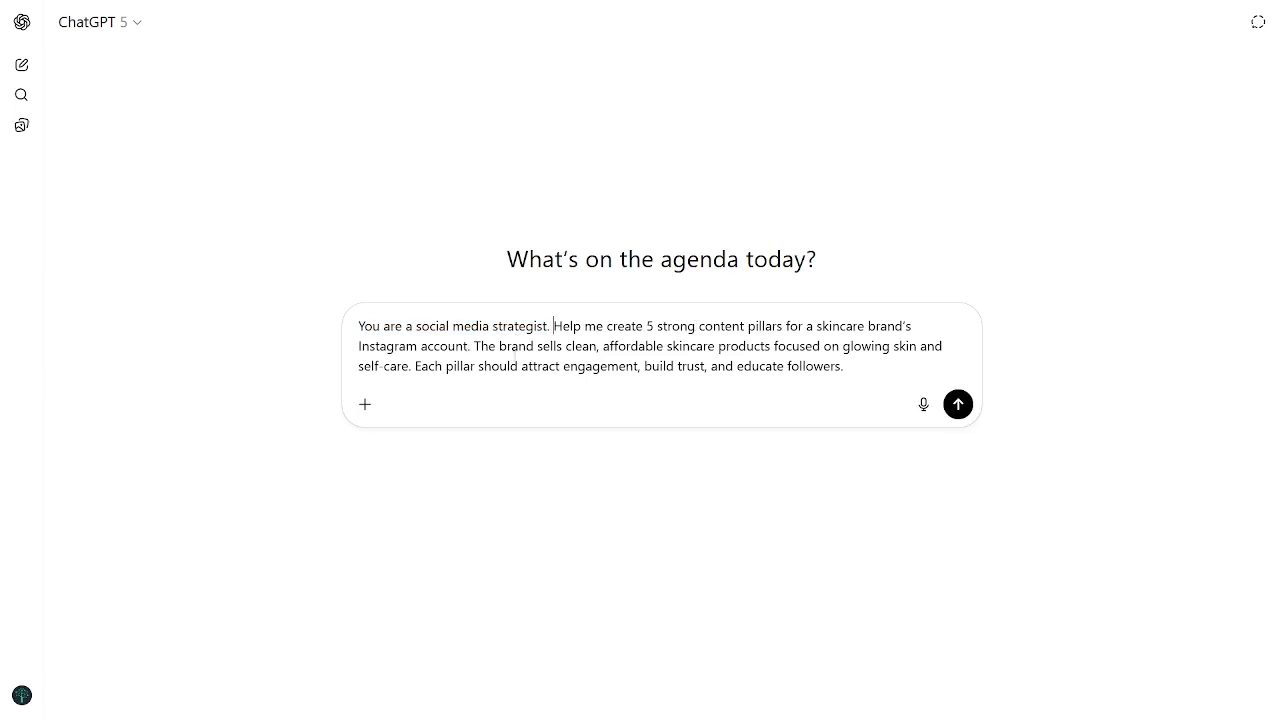
Step: Add "is called TrueSKin and" after "The brand" in the content-pillar prompt and submit it
{"action": "left_click_drag", "start_coordinate": [474, 346], "coordinate": [648, 353]}
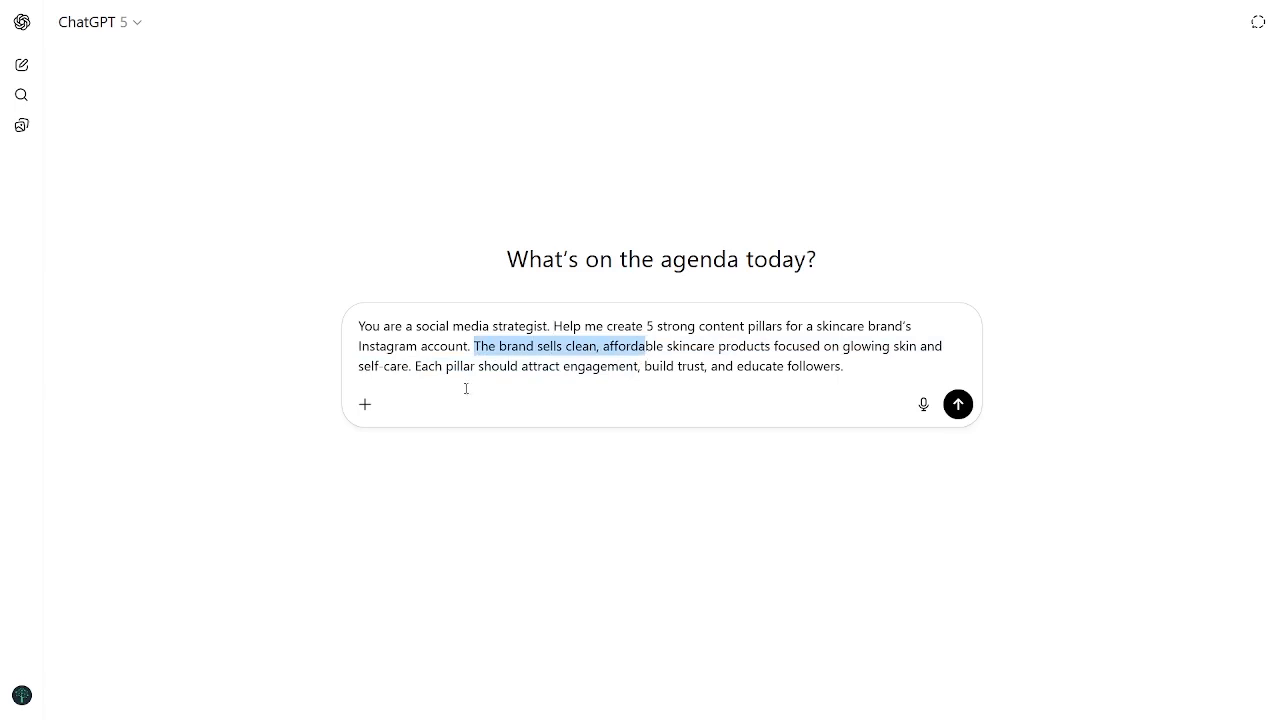
{"action": "left_click", "coordinate": [416, 366]}
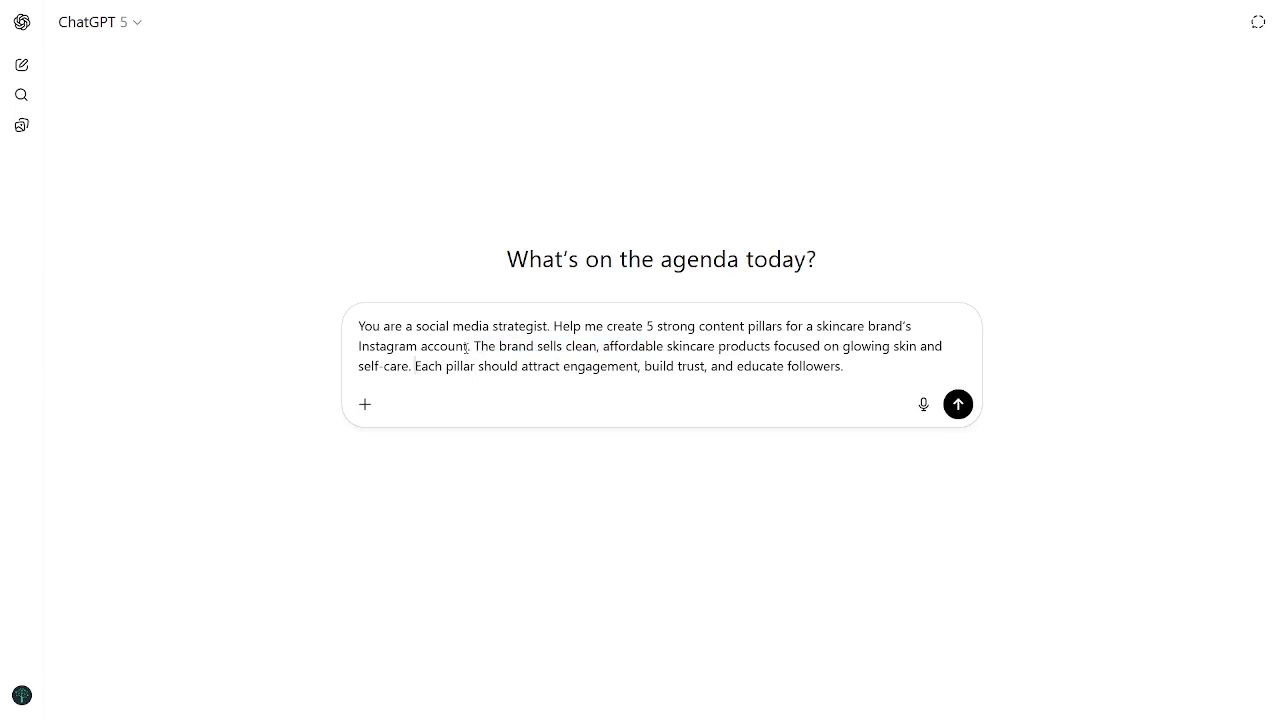
{"action": "left_click", "coordinate": [540, 346]}
{"action": "type", "text": "is called TrueS"}
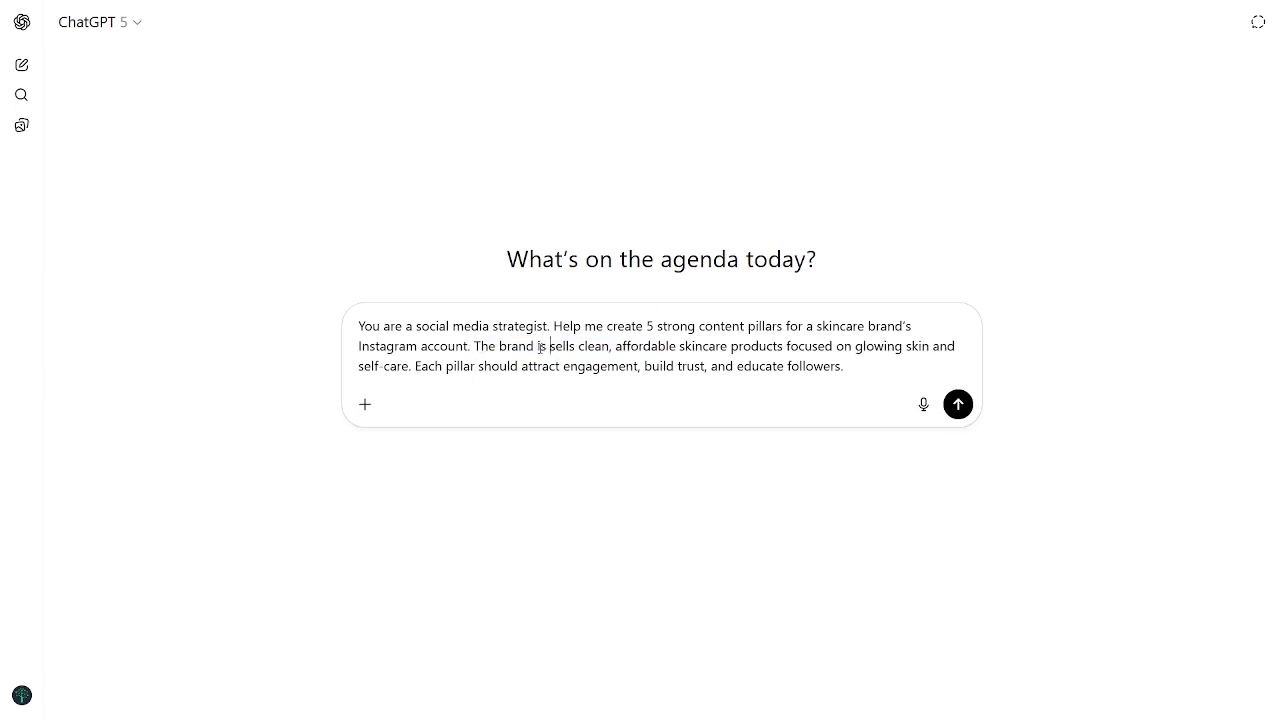
{"action": "type", "text": "Kin and"}
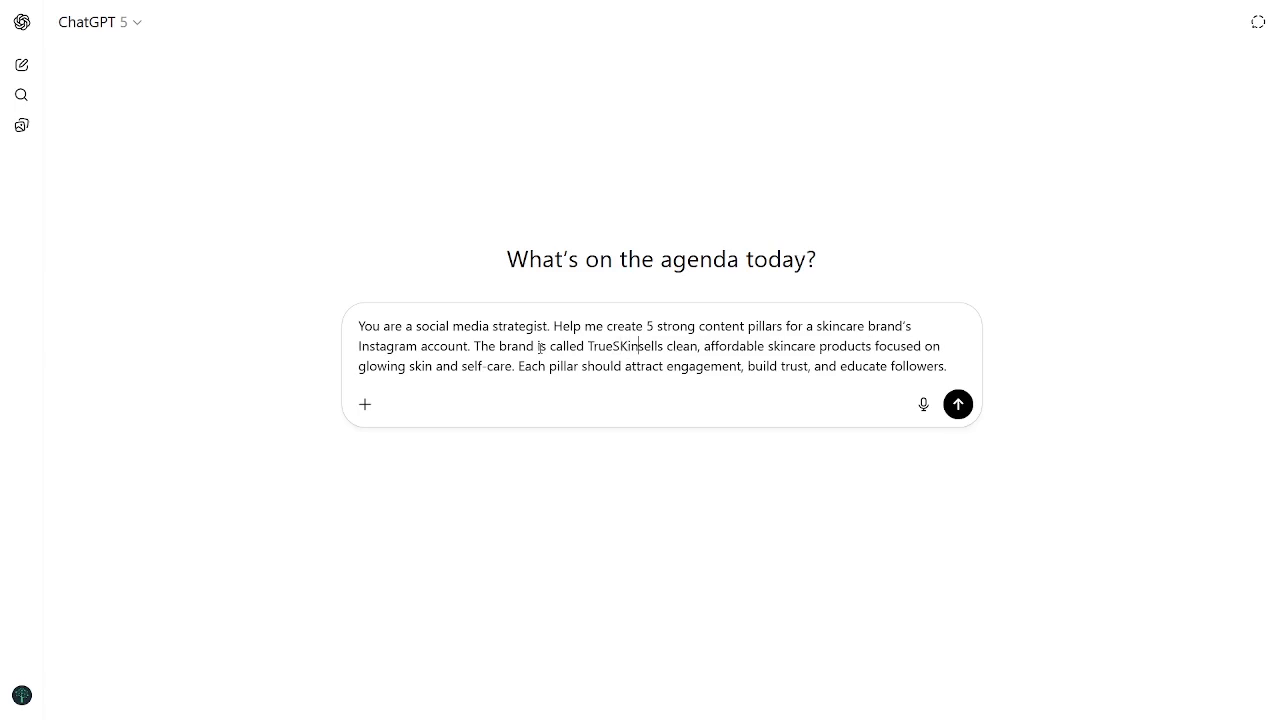
{"action": "left_click", "coordinate": [961, 424]}
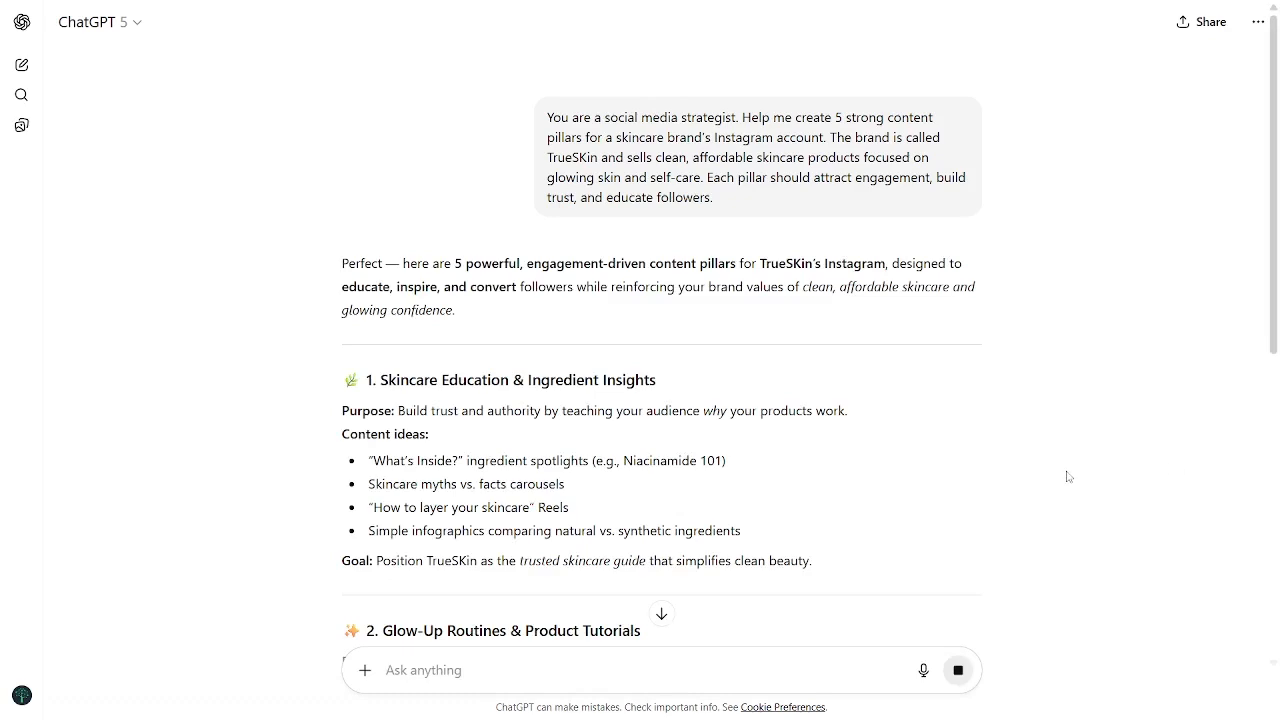
Step: Read through the five generated content pillars with their purposes, content ideas and goals
{"action": "scroll", "coordinate": [908, 498], "scroll_direction": "down", "scroll_amount": 2}
{"action": "scroll", "coordinate": [908, 498], "scroll_direction": "down", "scroll_amount": 1}
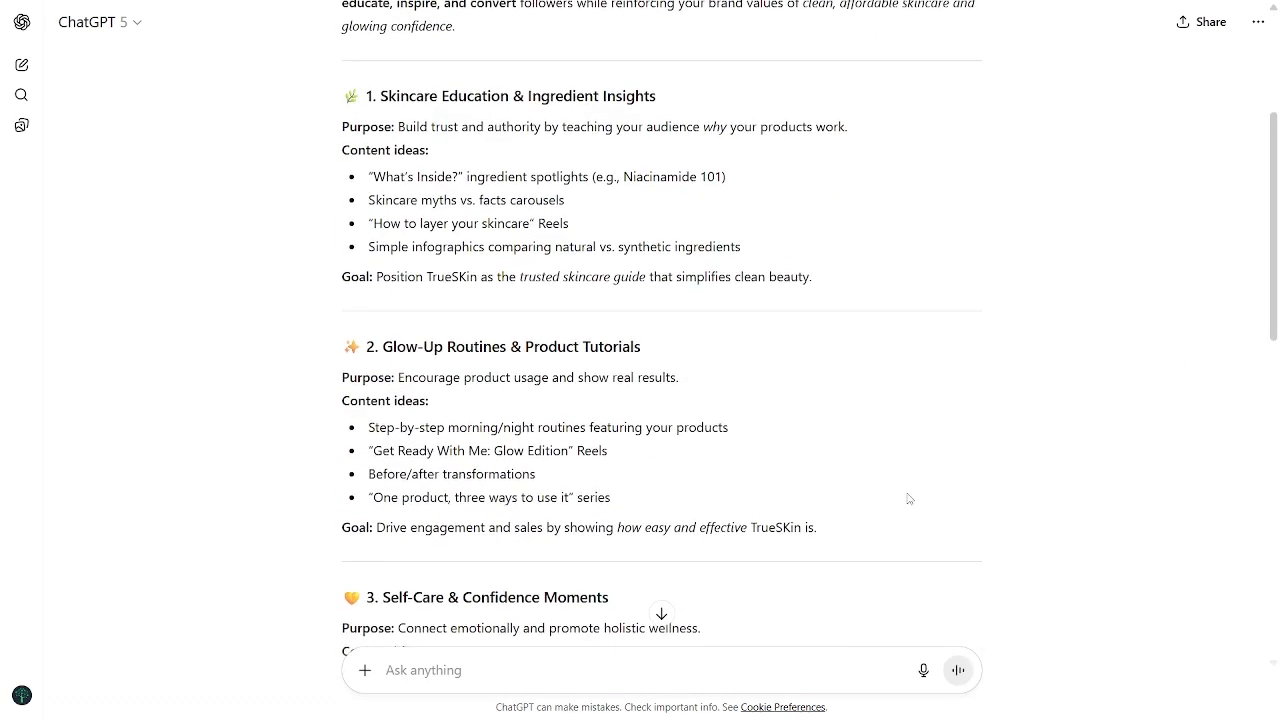
{"action": "scroll", "coordinate": [908, 498], "scroll_direction": "down", "scroll_amount": 3}
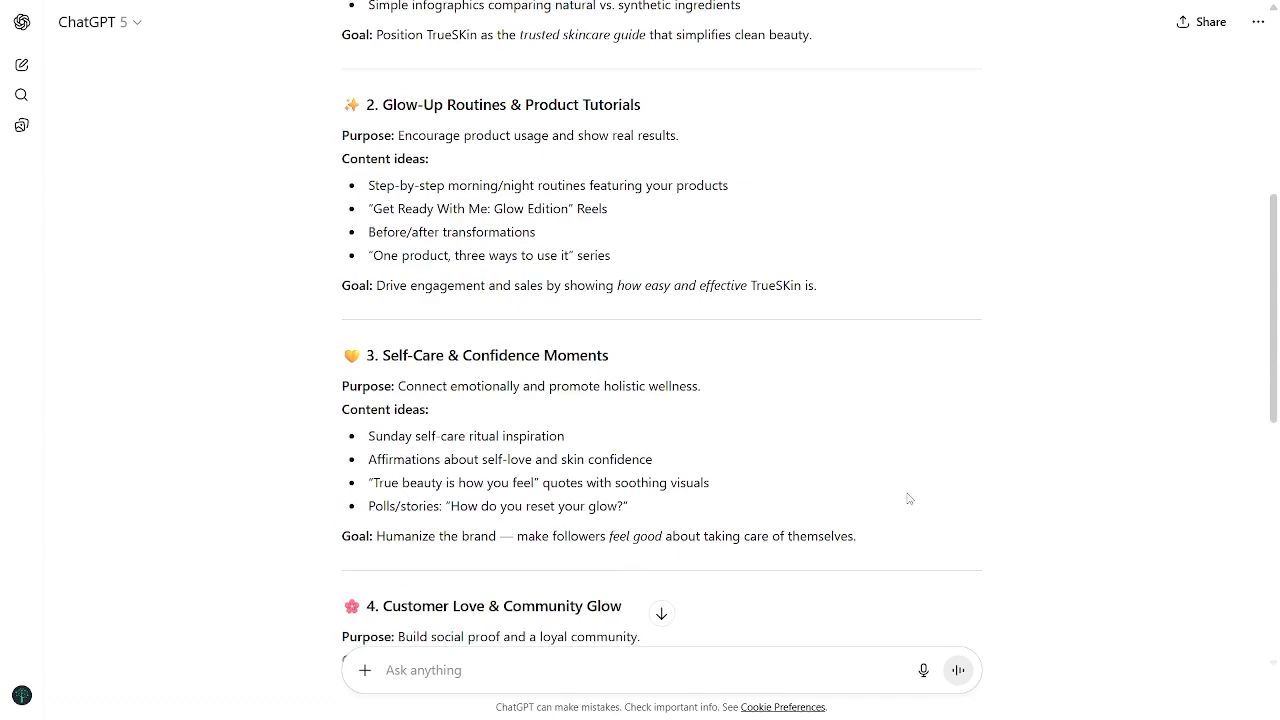
{"action": "scroll", "coordinate": [908, 498], "scroll_direction": "down", "scroll_amount": 4}
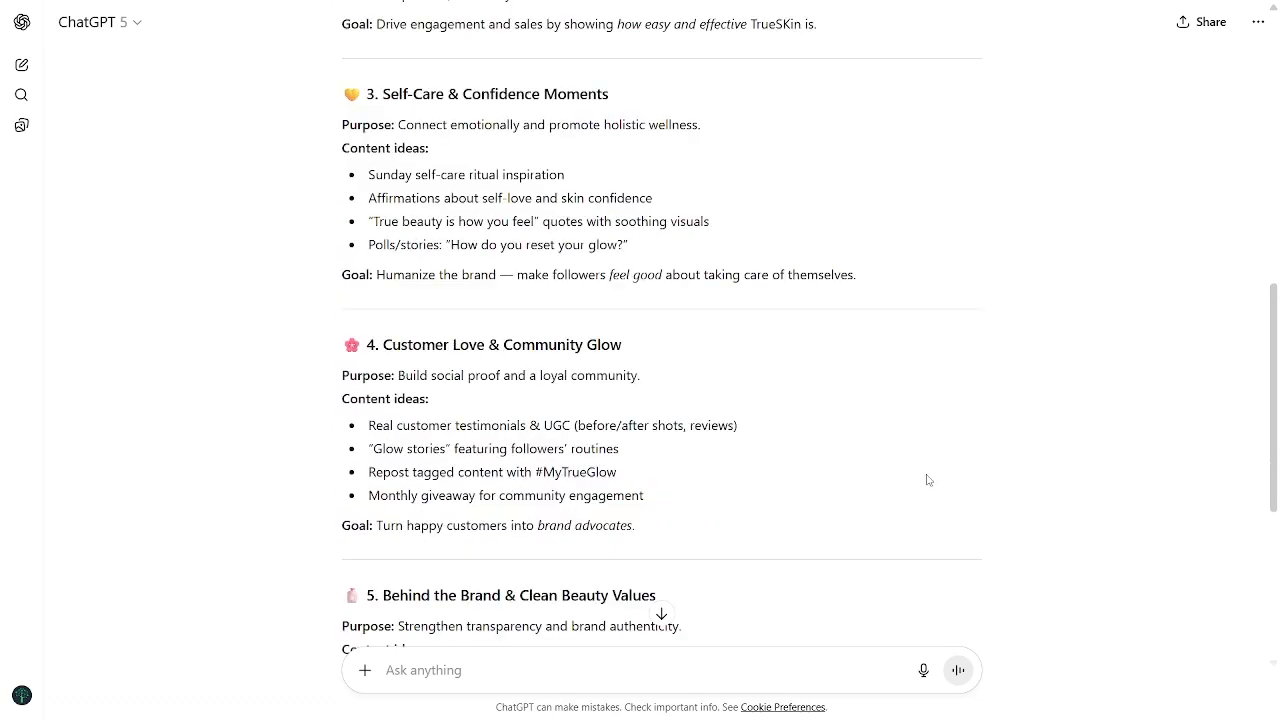
{"action": "scroll", "coordinate": [927, 480], "scroll_direction": "down", "scroll_amount": 2}
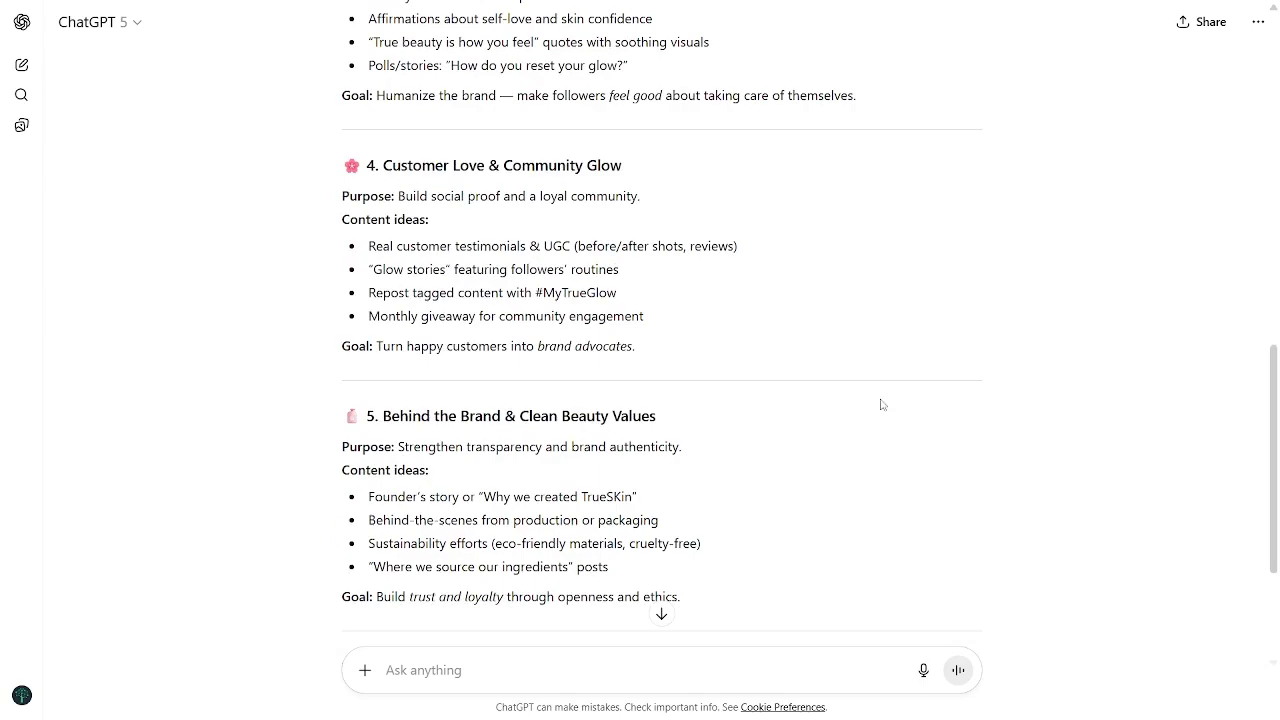
{"action": "scroll", "coordinate": [805, 320], "scroll_direction": "up", "scroll_amount": 9}
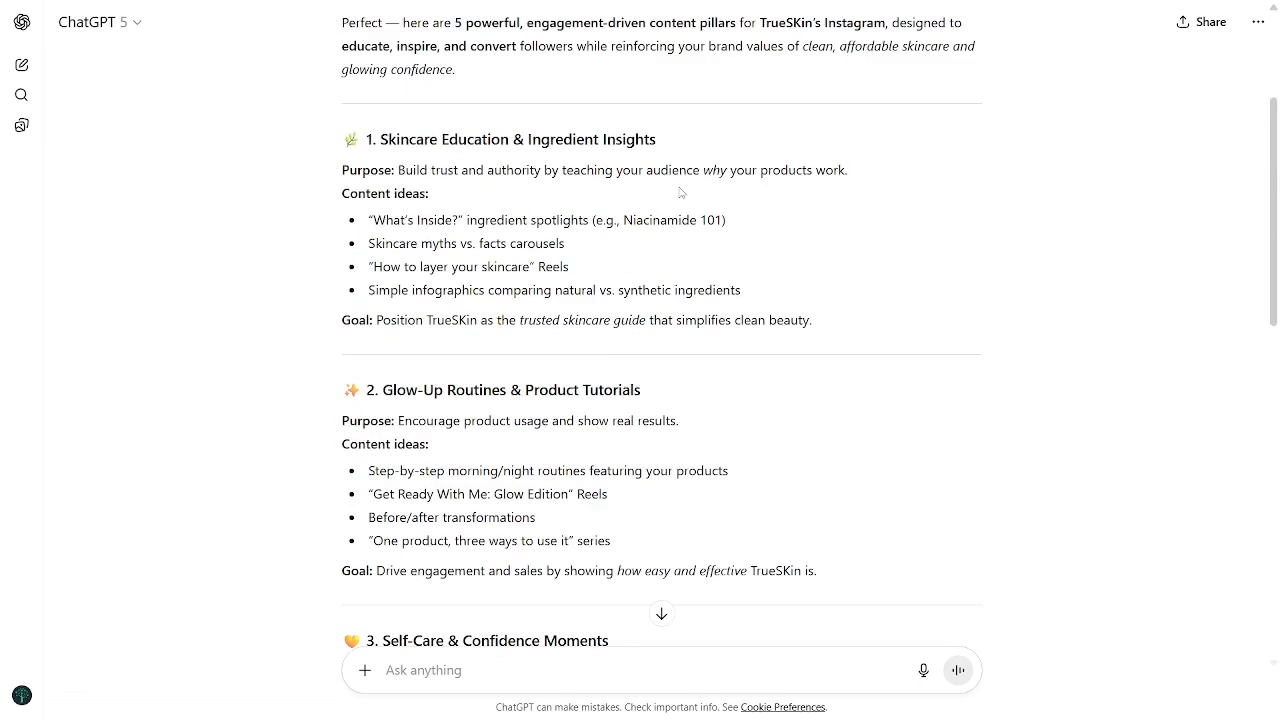
{"action": "scroll", "coordinate": [680, 187], "scroll_direction": "down", "scroll_amount": 2}
{"action": "scroll", "coordinate": [507, 442], "scroll_direction": "down", "scroll_amount": 3}
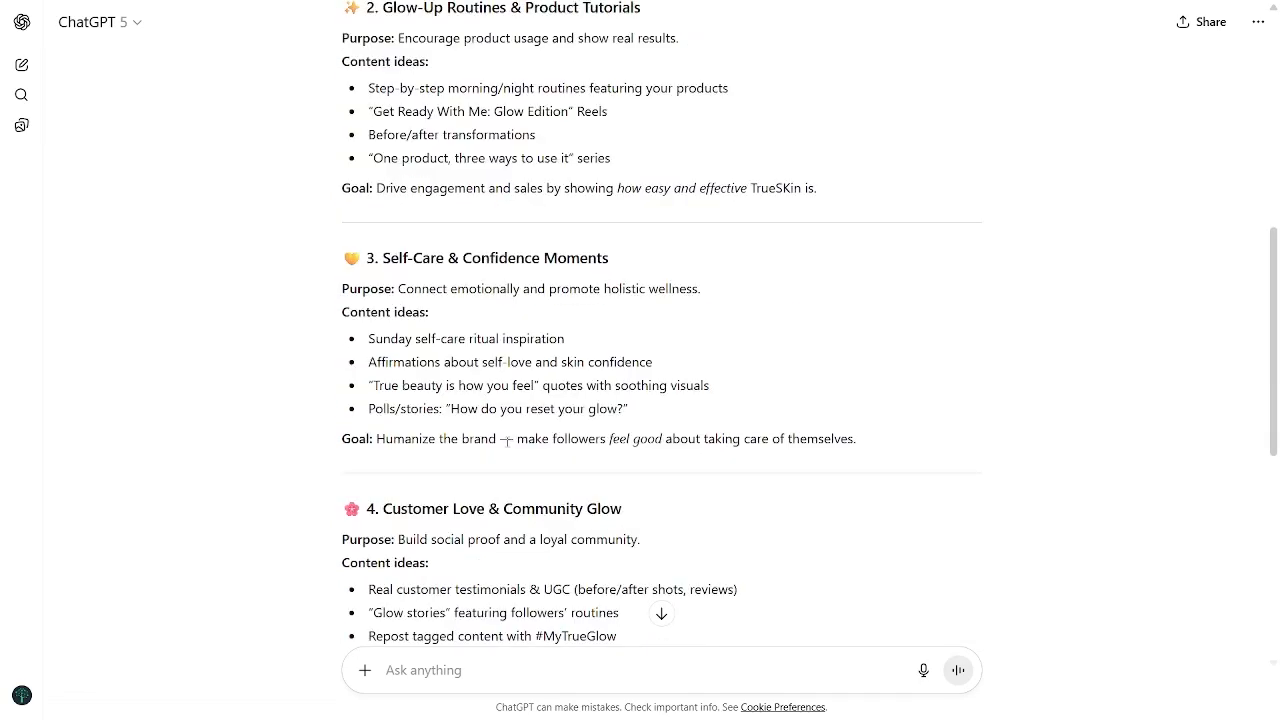
{"action": "scroll", "coordinate": [507, 442], "scroll_direction": "down", "scroll_amount": 3}
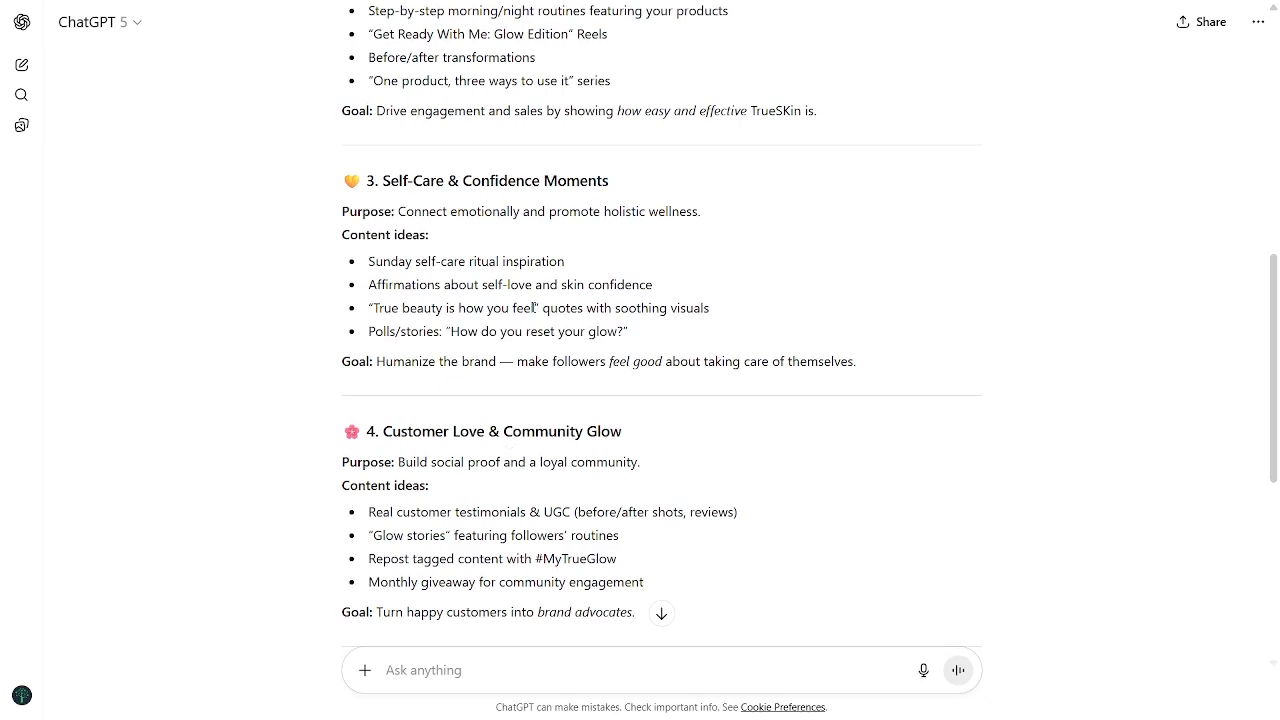
{"action": "scroll", "coordinate": [533, 309], "scroll_direction": "down", "scroll_amount": 3}
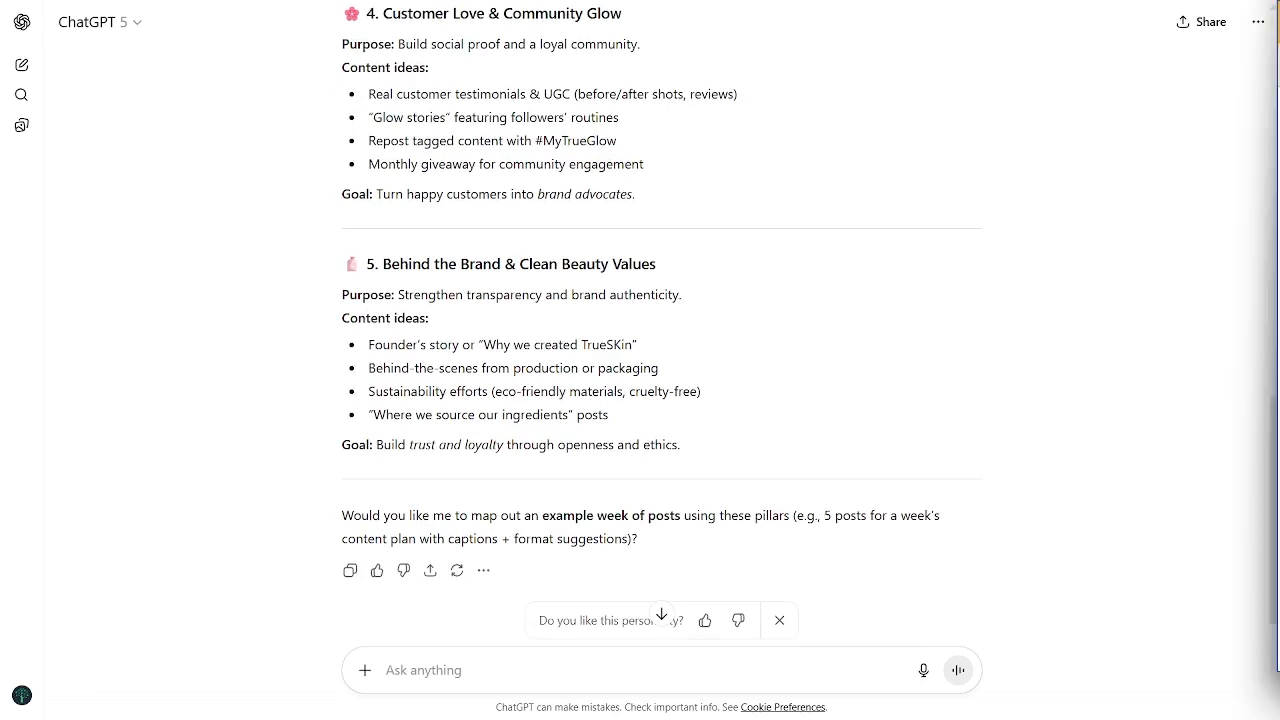
Step: Paste the prompt requesting 30 Instagram post ideas from the 5 pillars, change "a skincare brand" to "the skincare brand", and send it
{"action": "left_click", "coordinate": [641, 656]}
{"action": "type", "text": "Using these 5 content pillars, generate 30 Instagram post ideas for a skincare brand. Mix in tips, relatable posts, and questions that spark comments. Format it as a numbered list with one idea per line."}
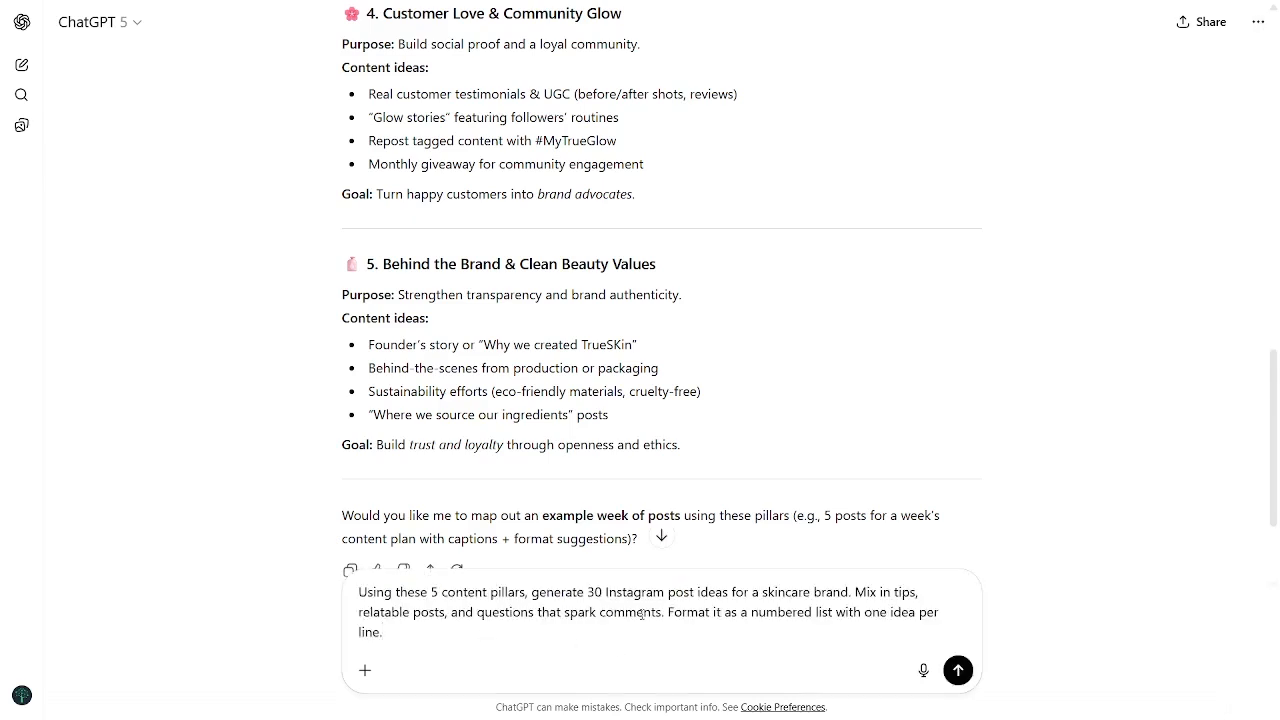
{"action": "double_click", "coordinate": [756, 592]}
{"action": "type", "text": "the"}
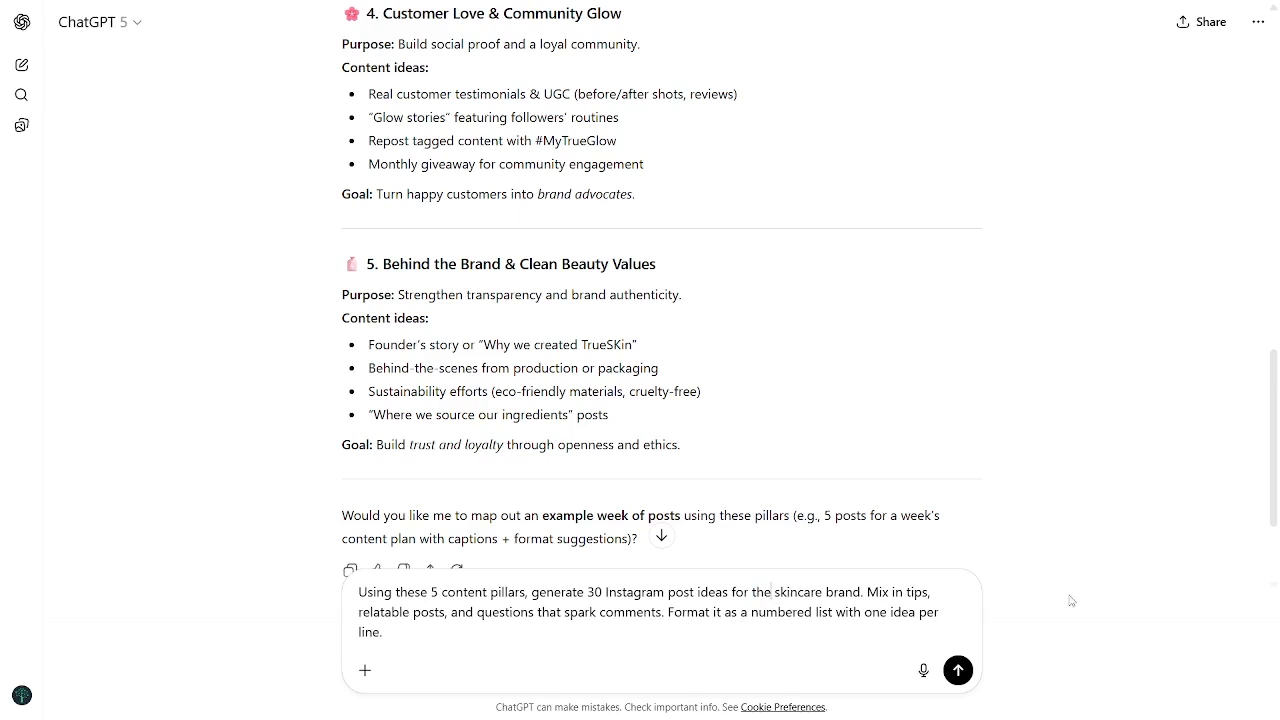
{"action": "left_click", "coordinate": [955, 672]}
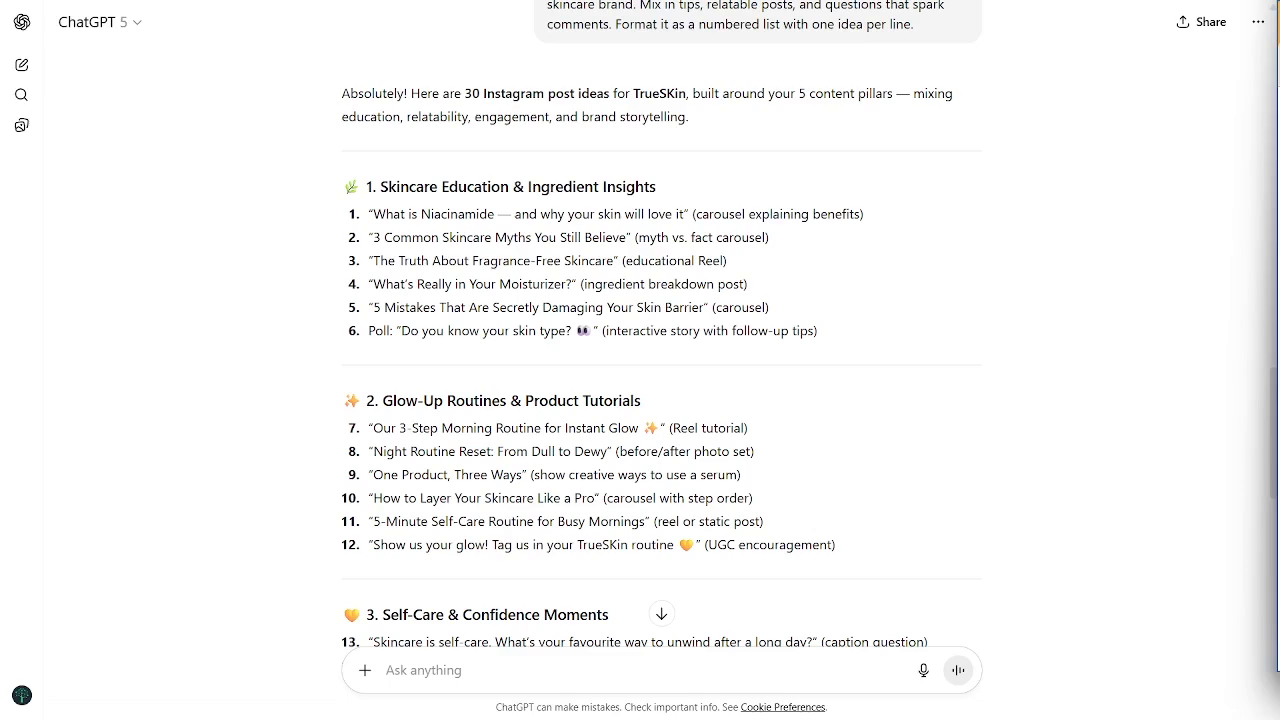
Step: Paste the prompt for carousel titles with hooks under 10 words, replace the first example's long dash with "-", add a blank line before the last line, and send
{"action": "scroll", "coordinate": [617, 526], "scroll_direction": "down", "scroll_amount": 8}
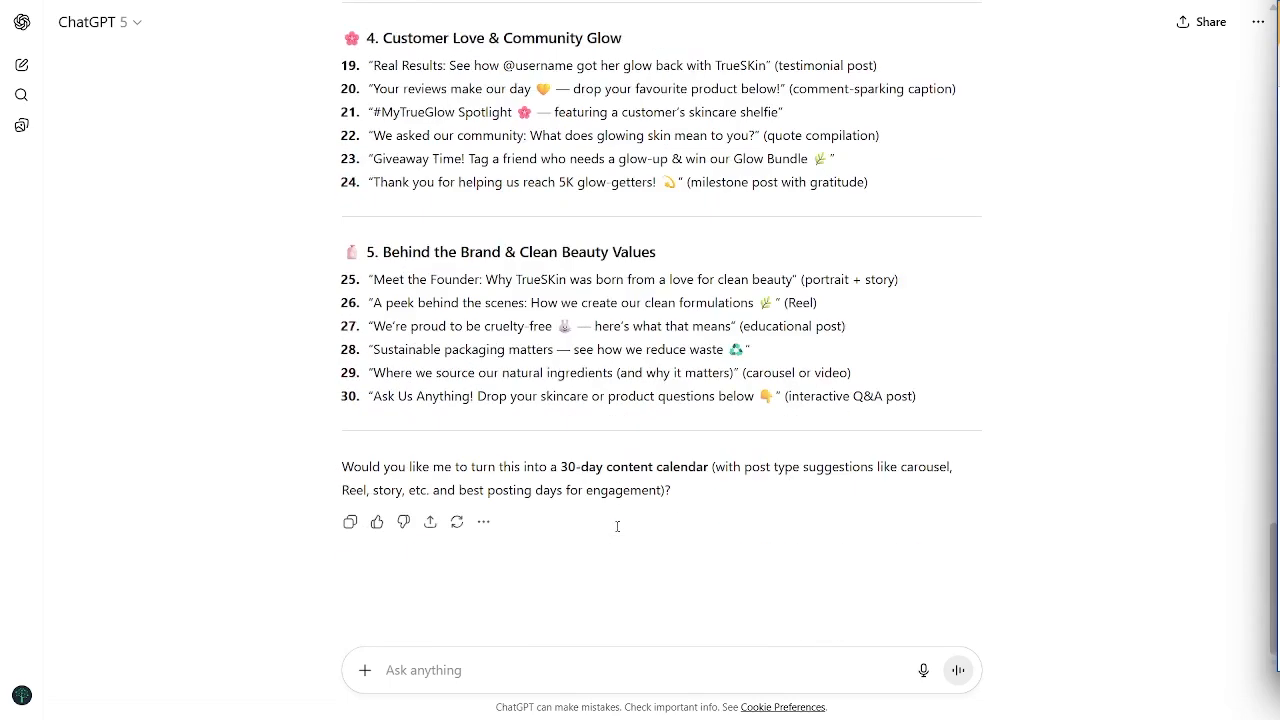
{"action": "type", "text": "Take these 30 skincare post ideas and turn them into scroll-stopping Instagram carousel titles. Use catchy hooks like:  'You're Washing Your Face Wrong — Here's Why'  '5 Signs Your Moisturiser Isn't Working'  'Don't Buy Another Serum Until You Read This' Keep each hook under 10 words.\""}
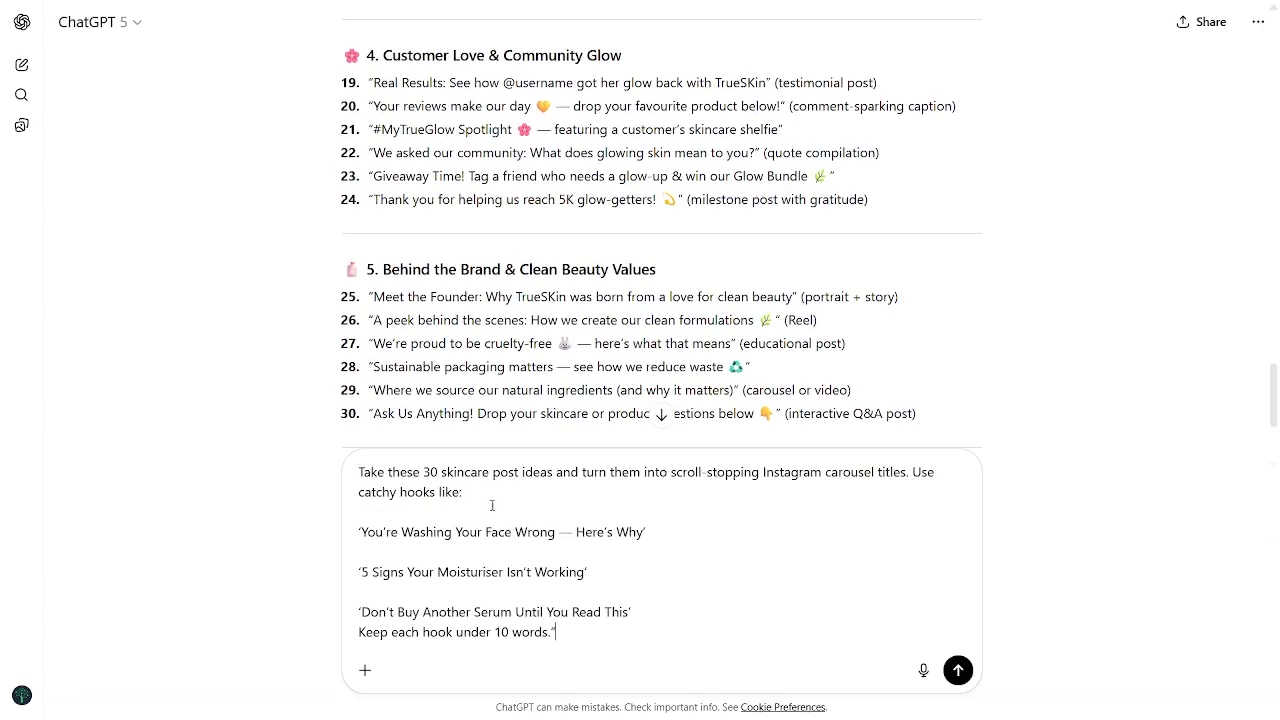
{"action": "left_click", "coordinate": [568, 532]}
{"action": "key", "text": "BackSpace"}
{"action": "key", "text": "BackSpace"}
{"action": "type", "text": "-"}
{"action": "left_click", "coordinate": [630, 603]}
{"action": "key", "text": "shift+Return"}
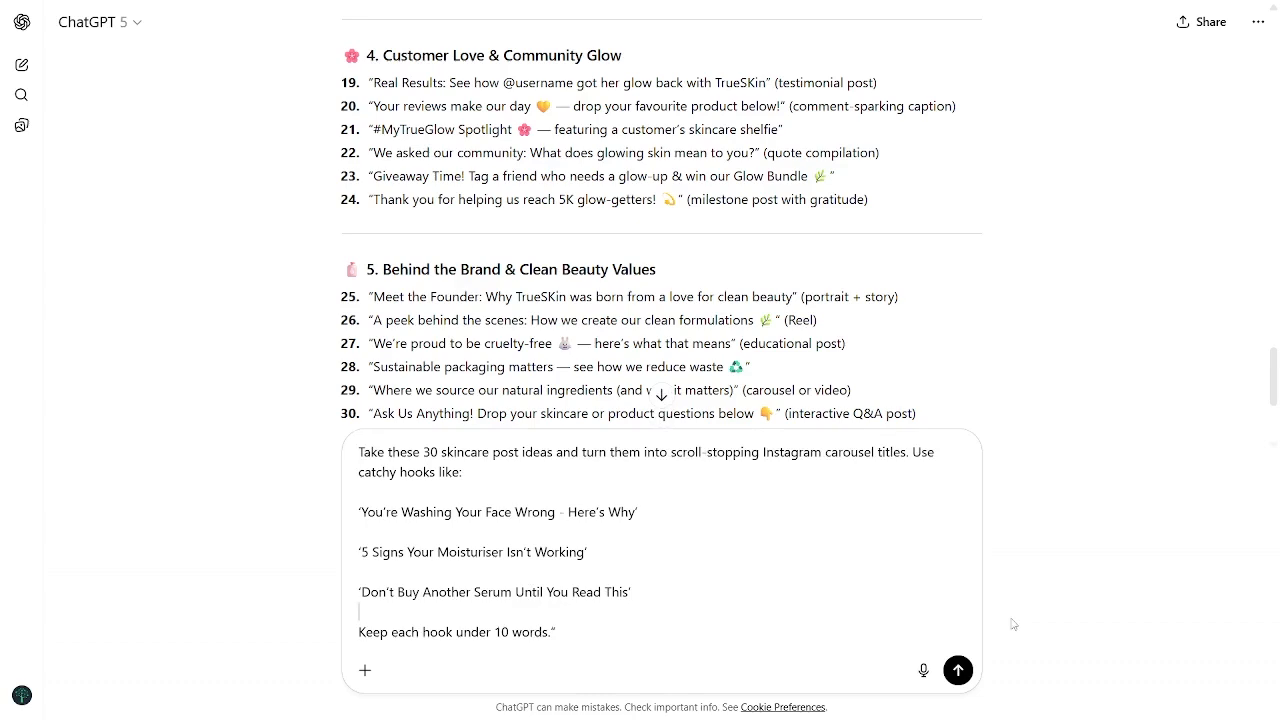
{"action": "left_click", "coordinate": [958, 670]}
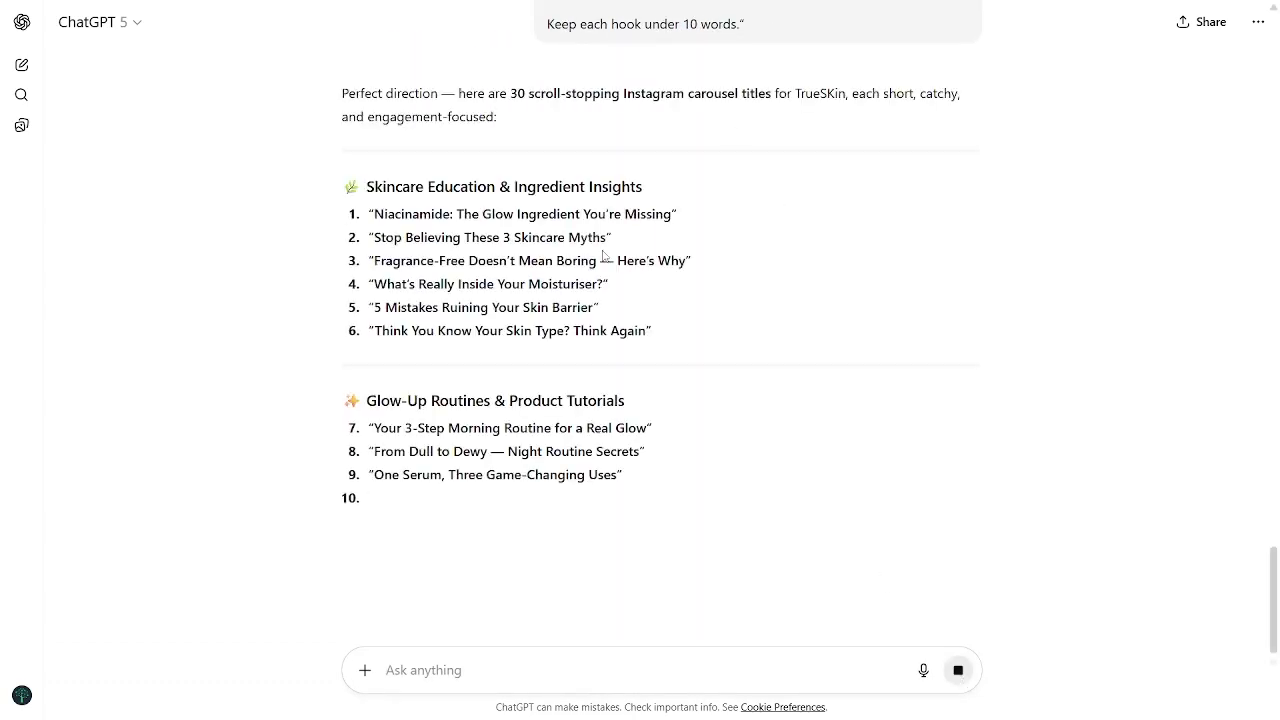
Step: Review the generated Instagram carousel titles alongside the original 30 post ideas
{"action": "scroll", "coordinate": [853, 293], "scroll_direction": "down", "scroll_amount": 2}
{"action": "scroll", "coordinate": [853, 293], "scroll_direction": "down", "scroll_amount": 5}
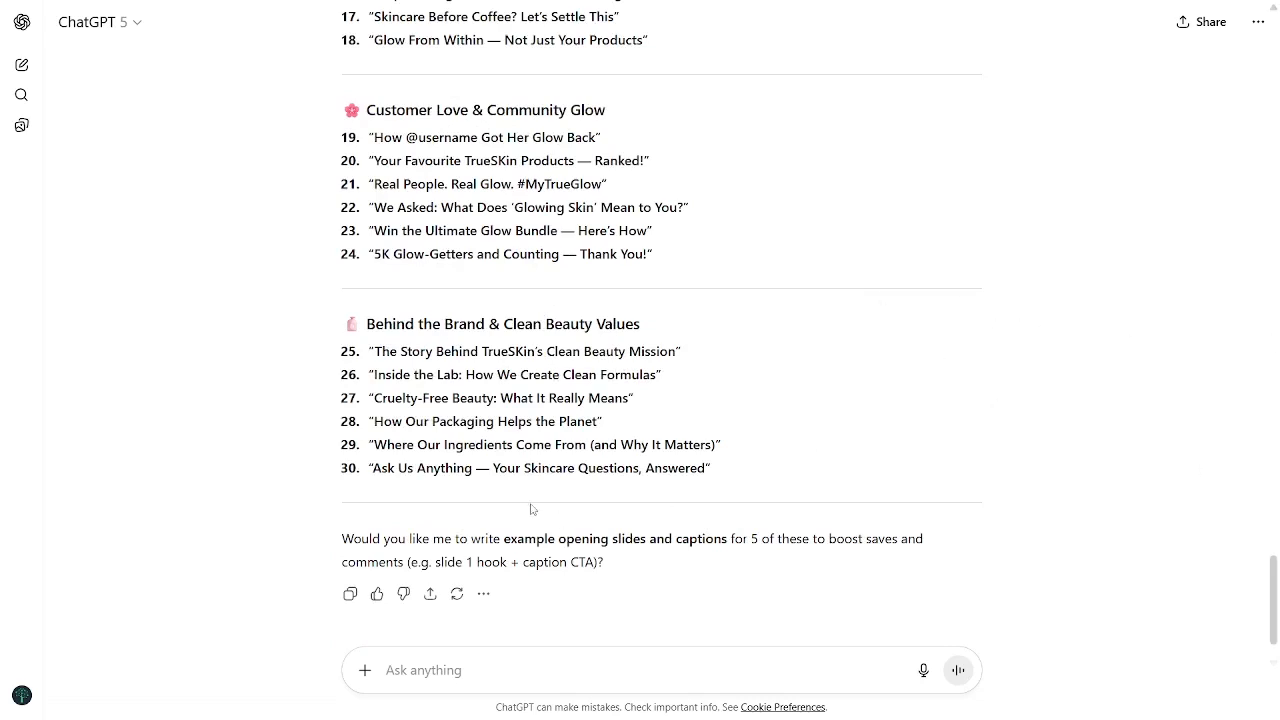
{"action": "scroll", "coordinate": [533, 420], "scroll_direction": "down", "scroll_amount": 1}
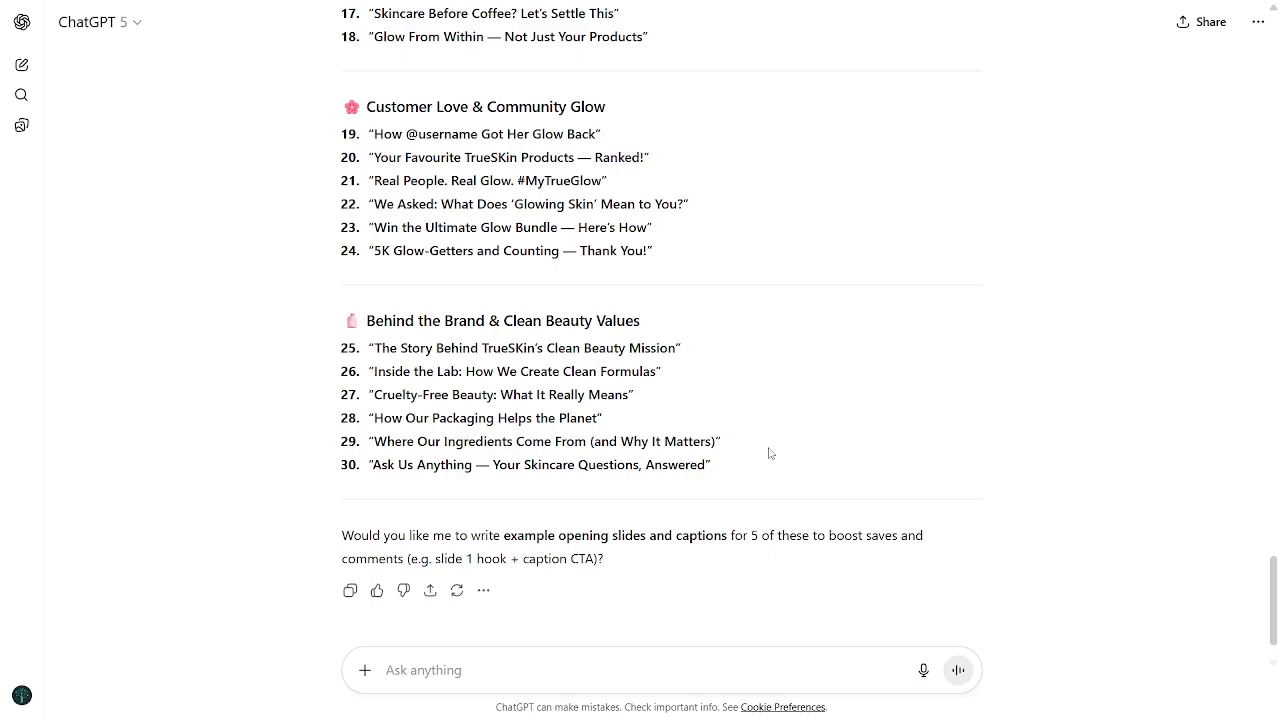
{"action": "scroll", "coordinate": [769, 453], "scroll_direction": "up", "scroll_amount": 10}
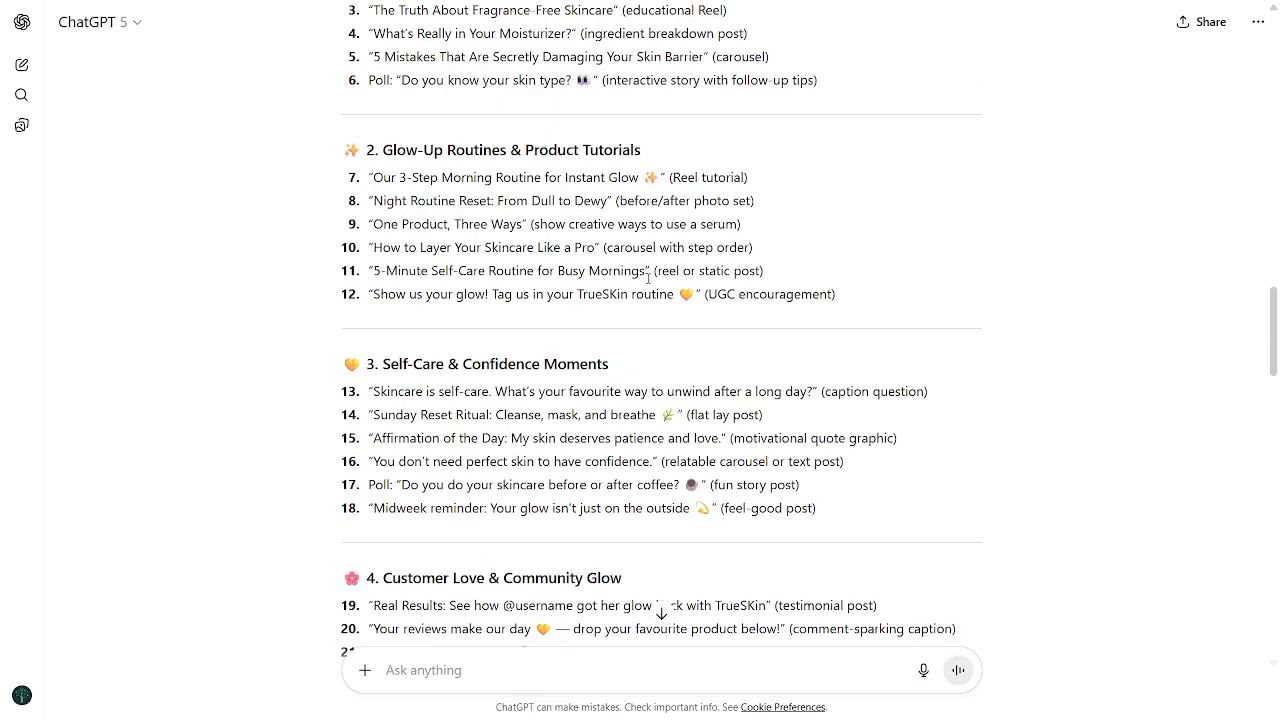
{"action": "scroll", "coordinate": [617, 346], "scroll_direction": "down", "scroll_amount": 10}
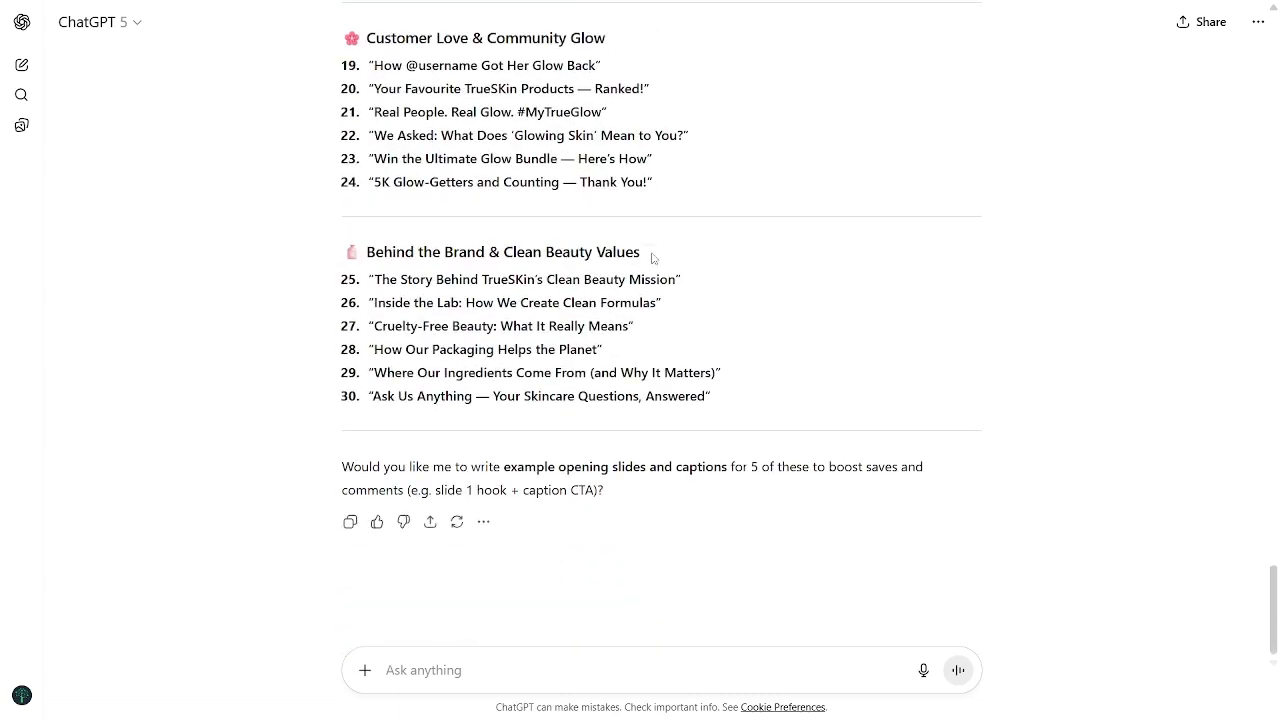
{"action": "scroll", "coordinate": [652, 258], "scroll_direction": "up", "scroll_amount": 1}
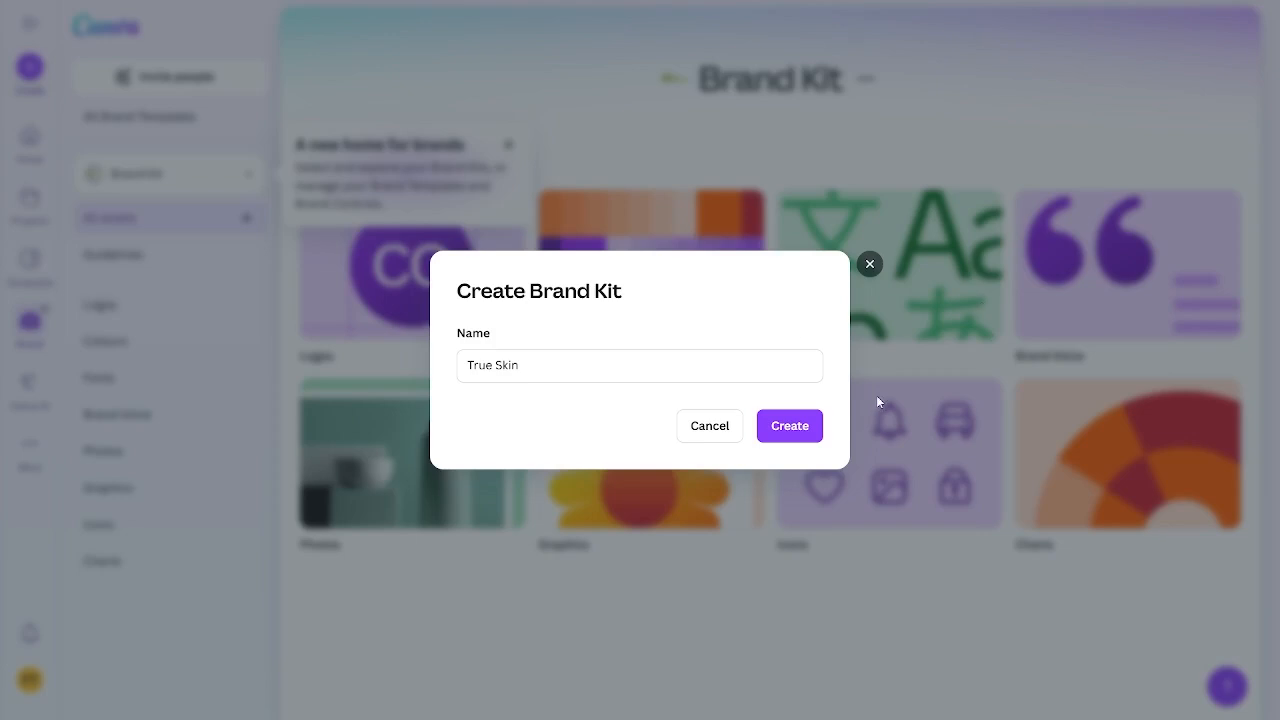
Step: Switch to Canva, create the Brand Kit named True Skin, and dismiss the "A new home for brands" note
{"action": "left_click", "coordinate": [810, 430]}
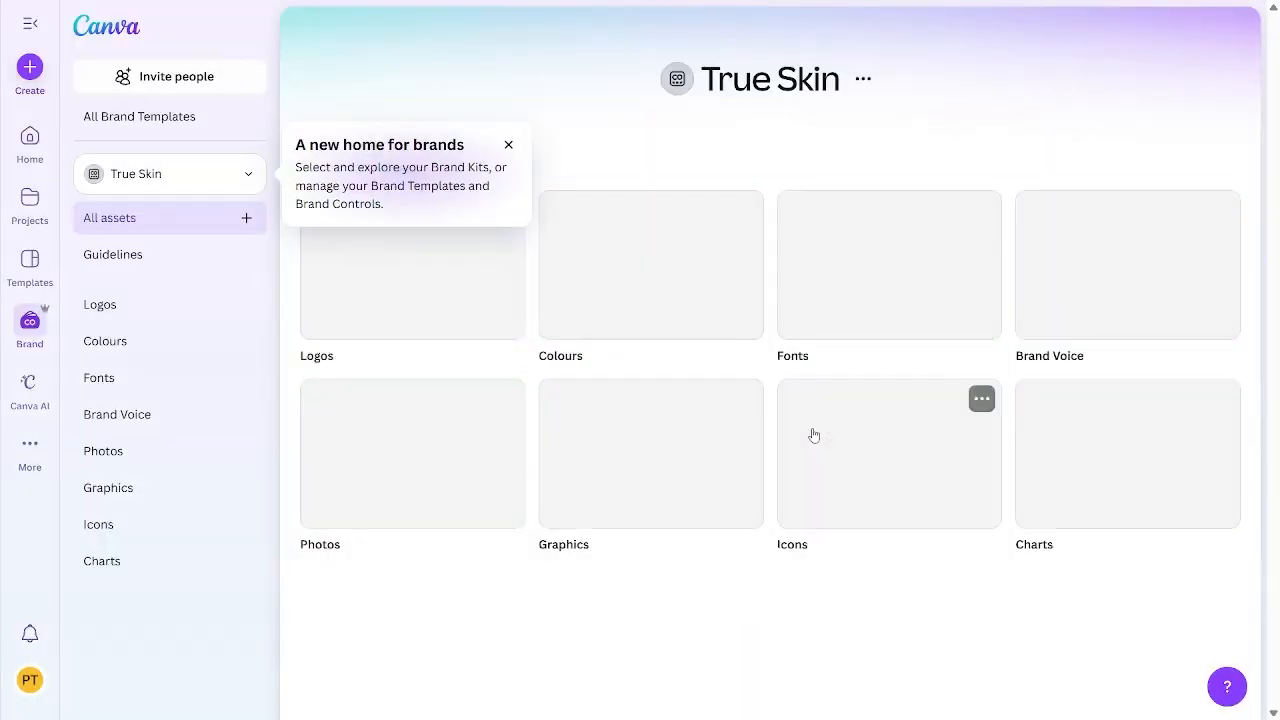
{"action": "scroll", "coordinate": [563, 466], "scroll_direction": "down", "scroll_amount": 1}
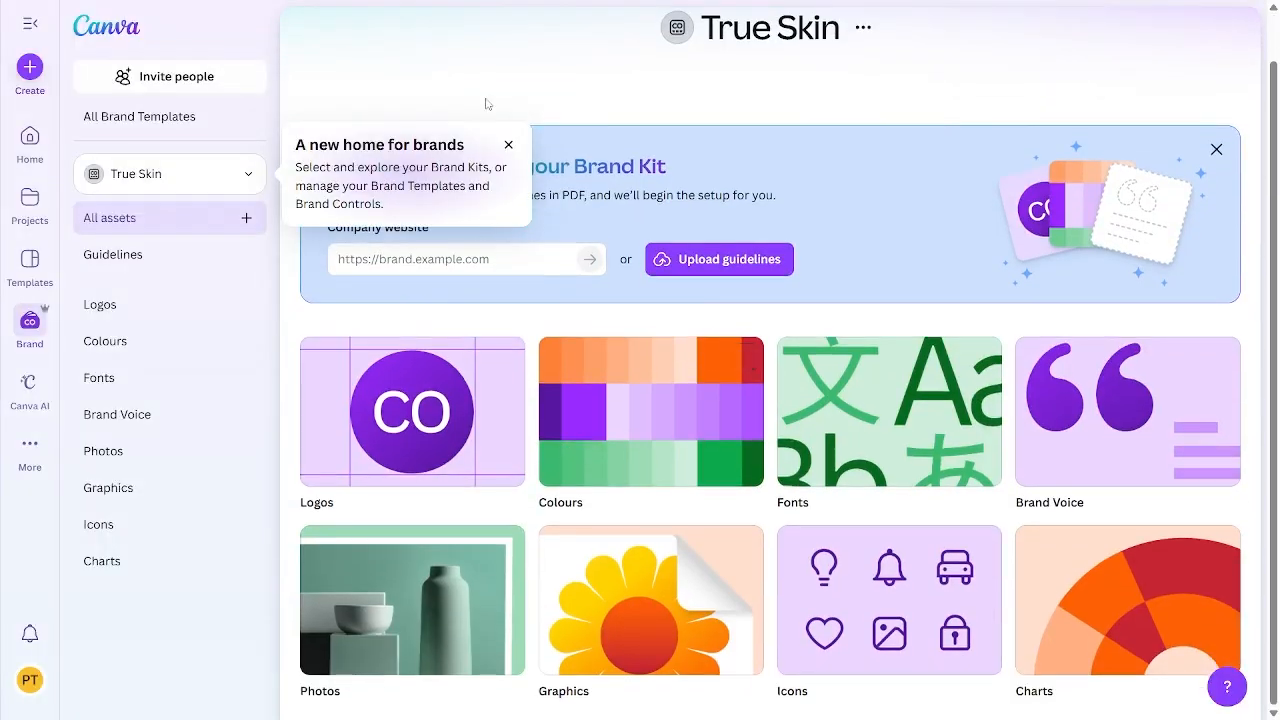
{"action": "left_click", "coordinate": [508, 144]}
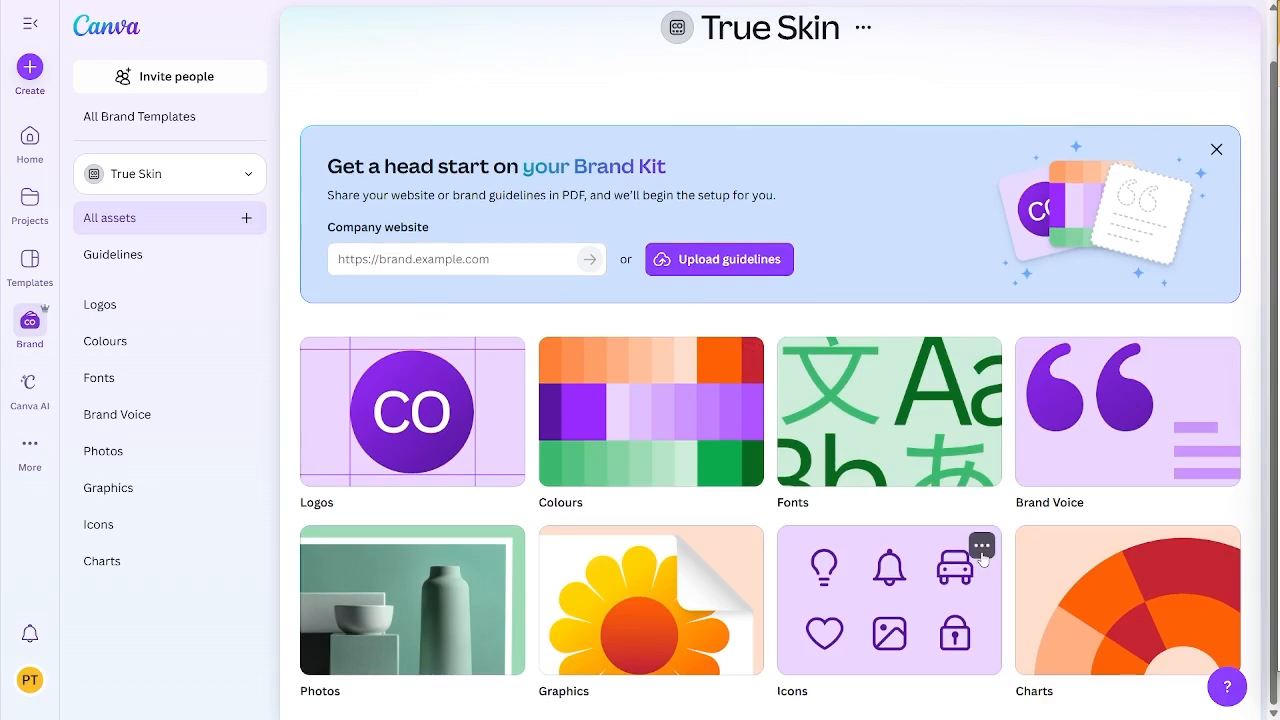
Step: Open the kit's Colours category and add #FFDDE2 as the first colour in the palette
{"action": "left_click", "coordinate": [628, 403]}
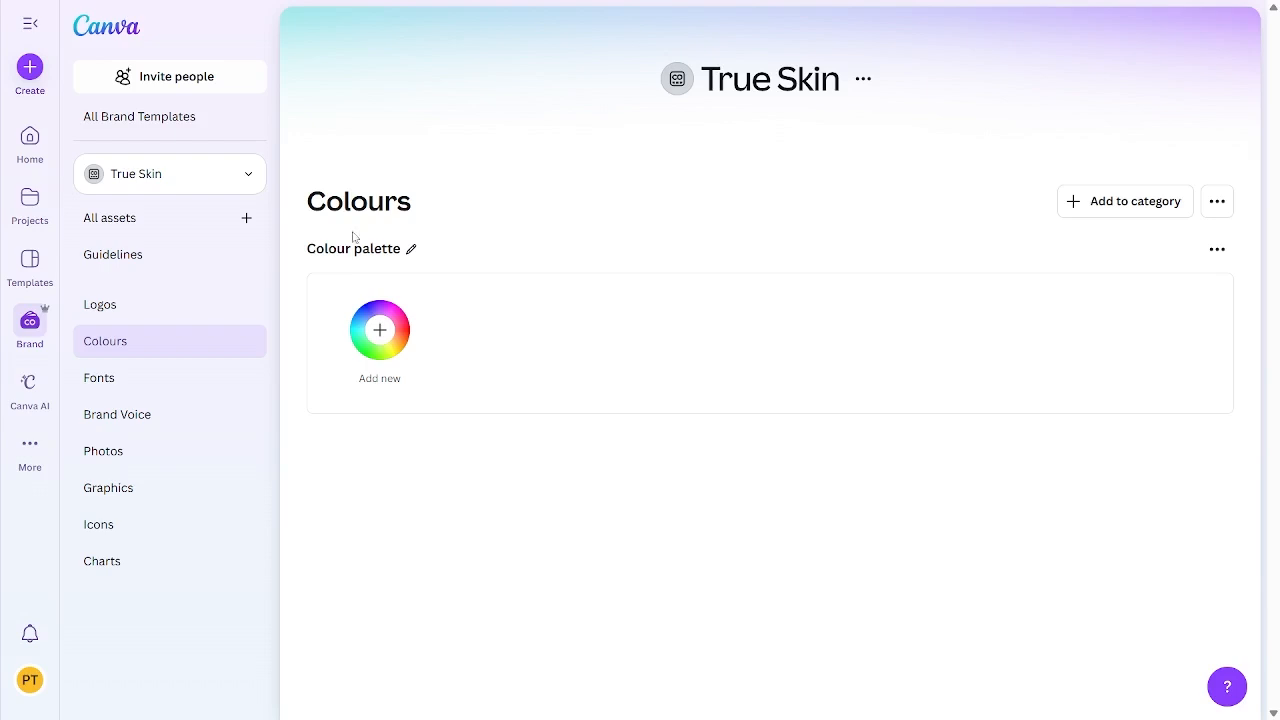
{"action": "left_click", "coordinate": [378, 331]}
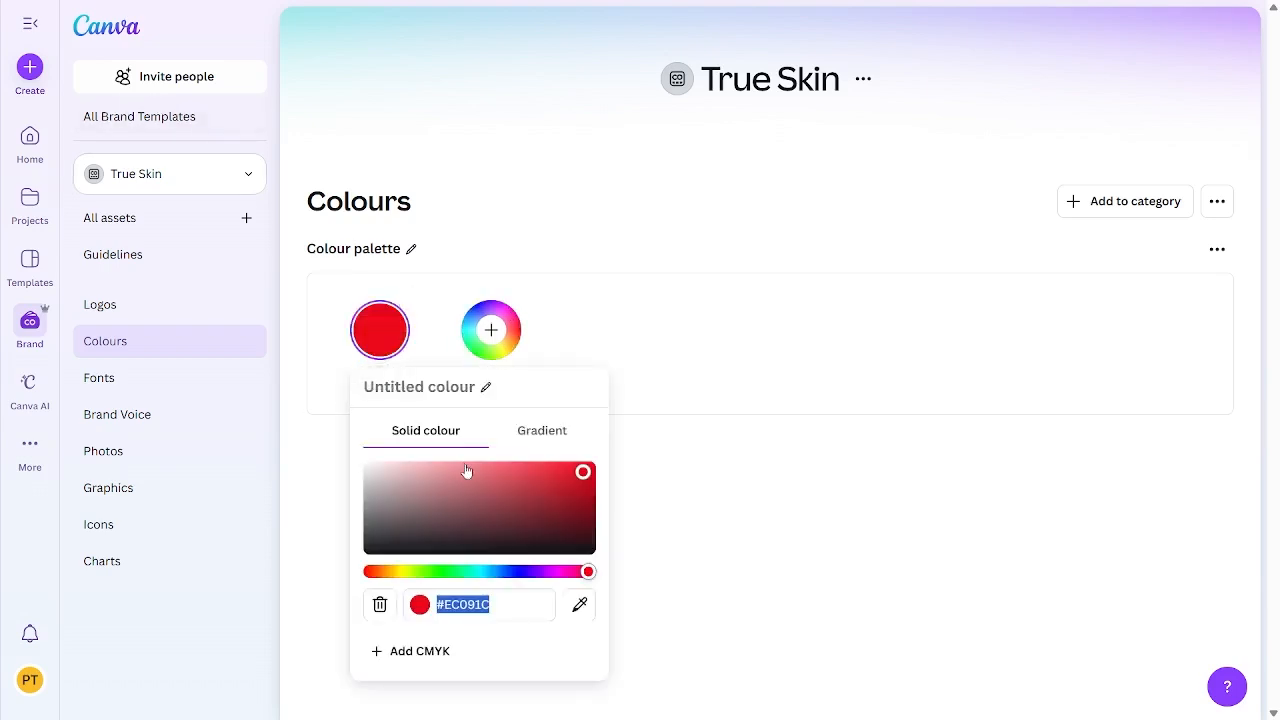
{"action": "left_click_drag", "start_coordinate": [487, 487], "coordinate": [496, 482]}
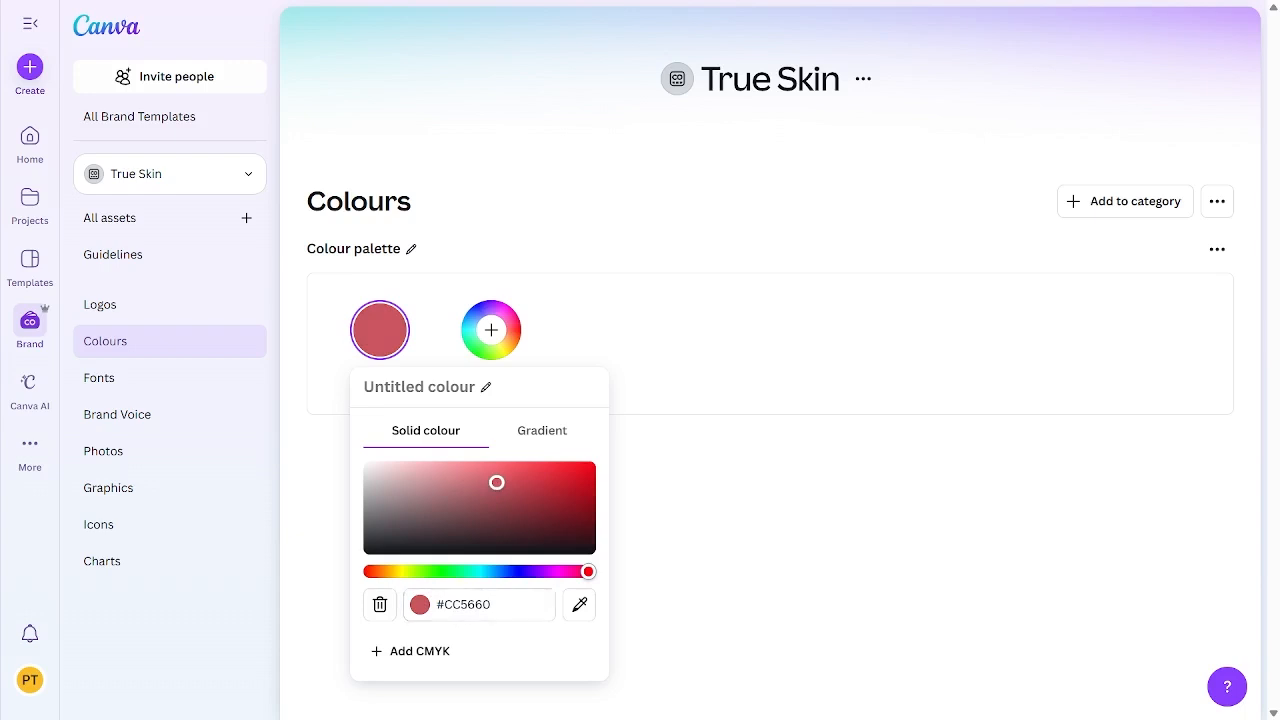
{"action": "left_click", "coordinate": [472, 601]}
{"action": "type", "text": "#FFDBE2"}
{"action": "left_click", "coordinate": [764, 527]}
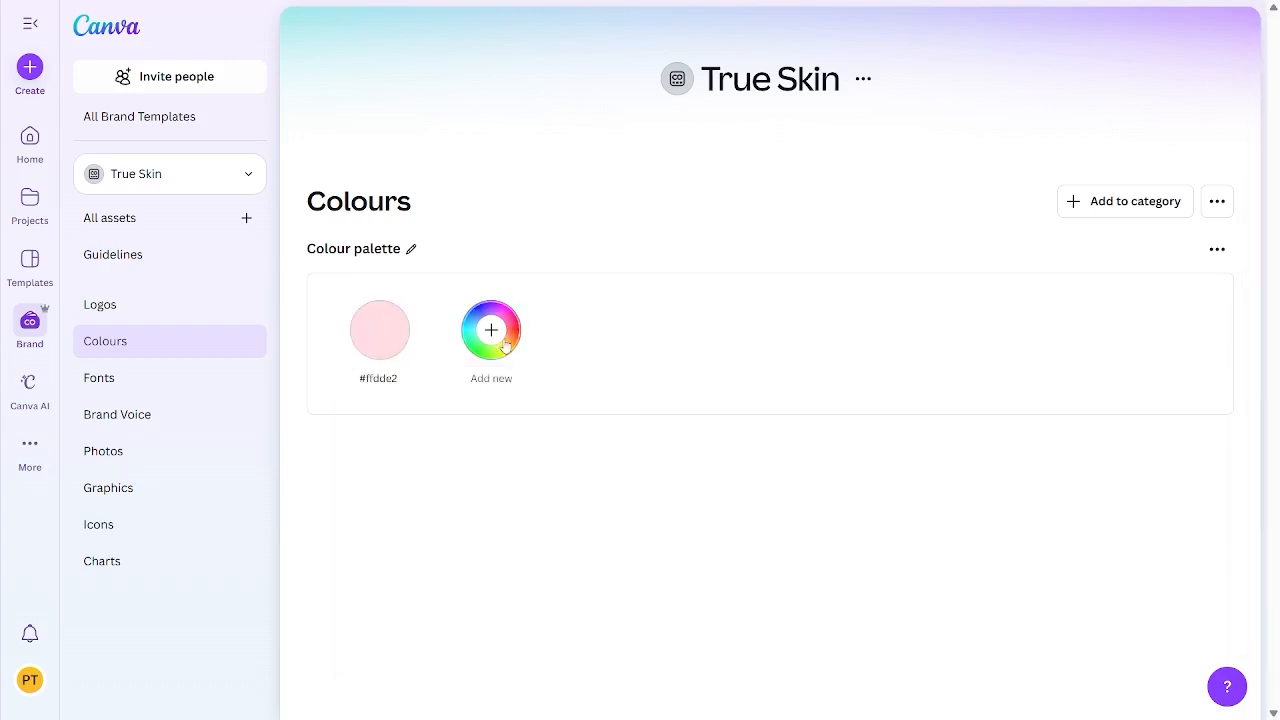
Step: Add white, #FFFFFF, as the second colour in the brand palette
{"action": "left_click", "coordinate": [491, 329]}
{"action": "left_click", "coordinate": [582, 612]}
{"action": "type", "text": "#FFFFFF"}
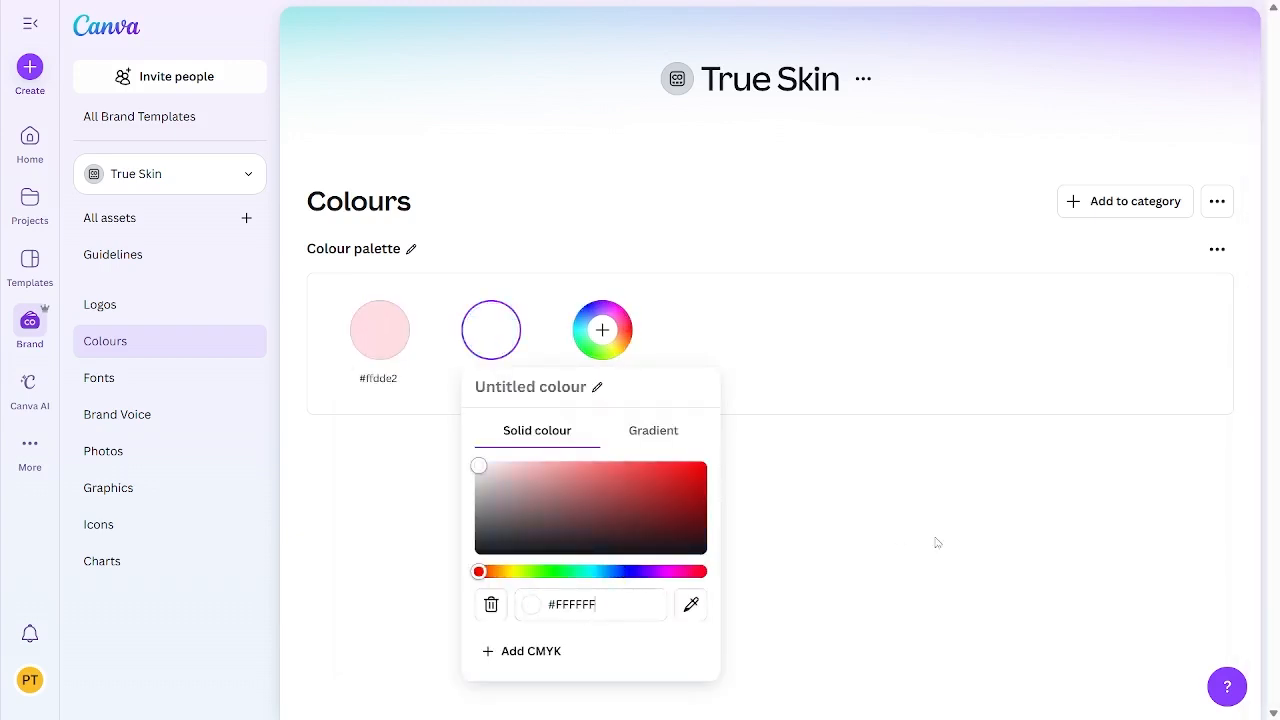
{"action": "left_click", "coordinate": [936, 540]}
Step: Add a third brand palette colour and set it to #A2E4DB
{"action": "left_click", "coordinate": [602, 329]}
{"action": "left_click", "coordinate": [1279, 290]}
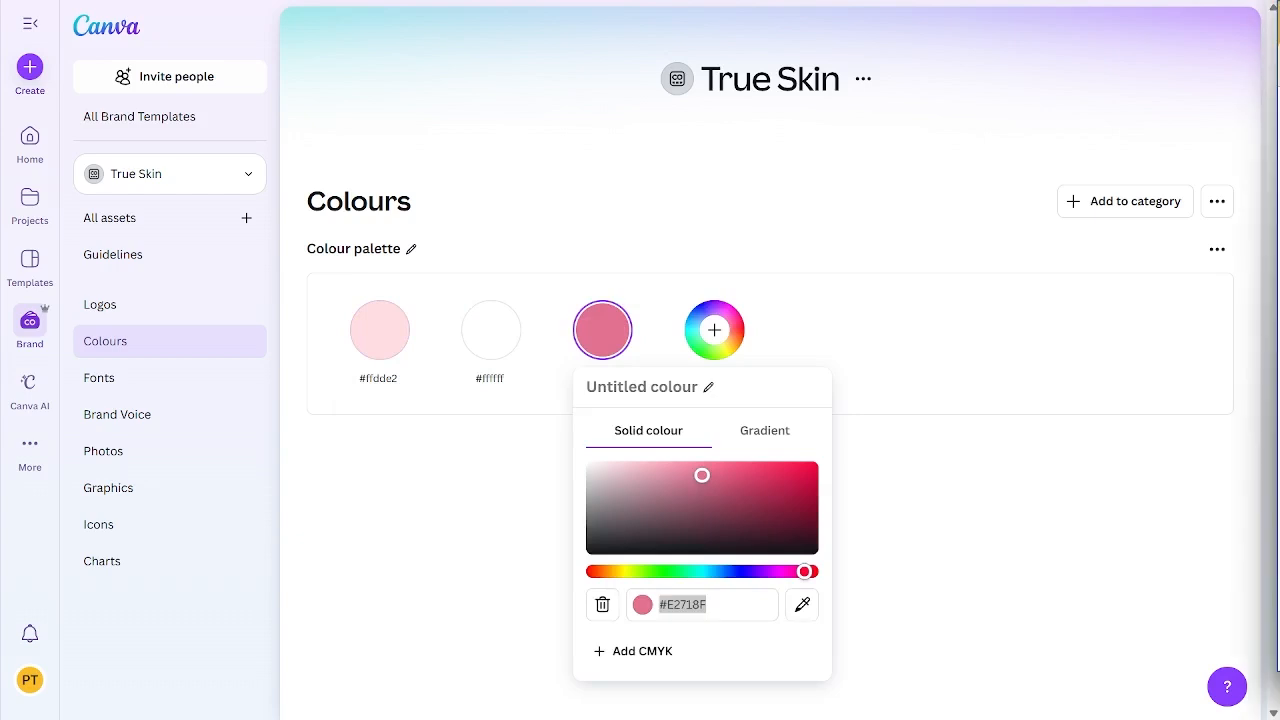
{"action": "left_click", "coordinate": [688, 600]}
{"action": "type", "text": "#A2E4DB"}
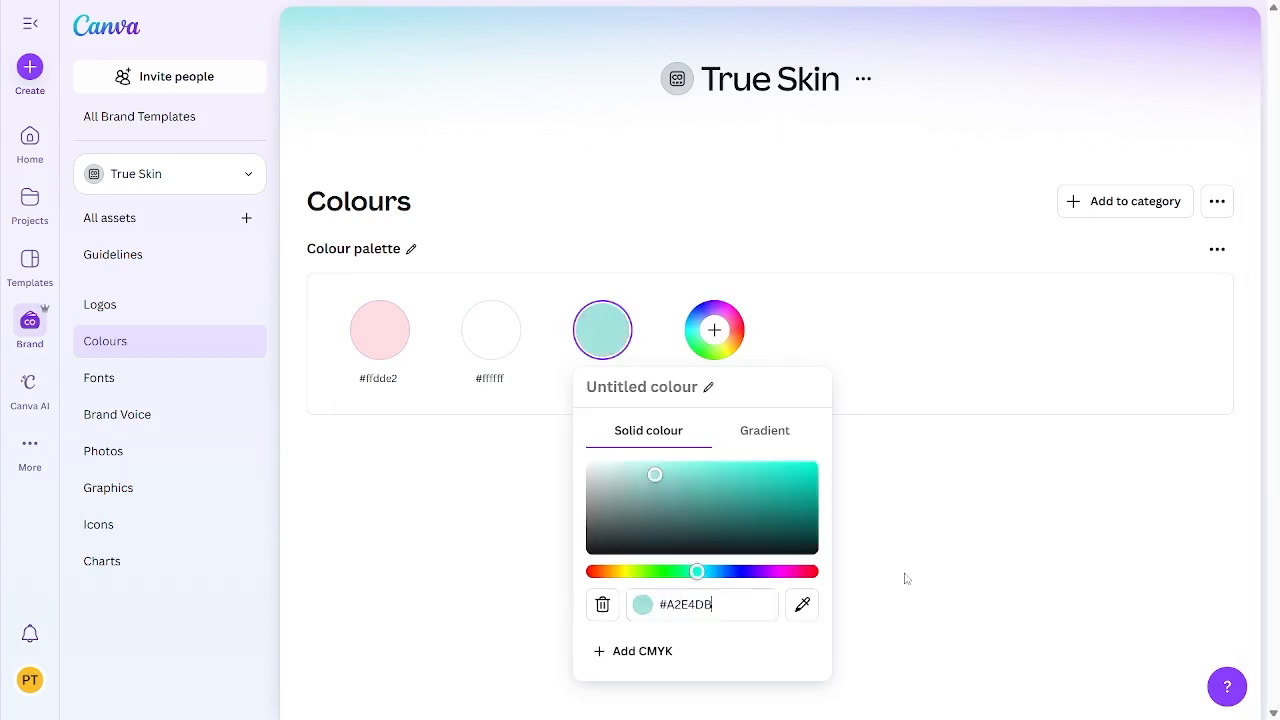
Step: Close the third colour's editor and add #333333 as the fourth colour in the brand palette
{"action": "left_click", "coordinate": [904, 578]}
{"action": "left_click", "coordinate": [1279, 330]}
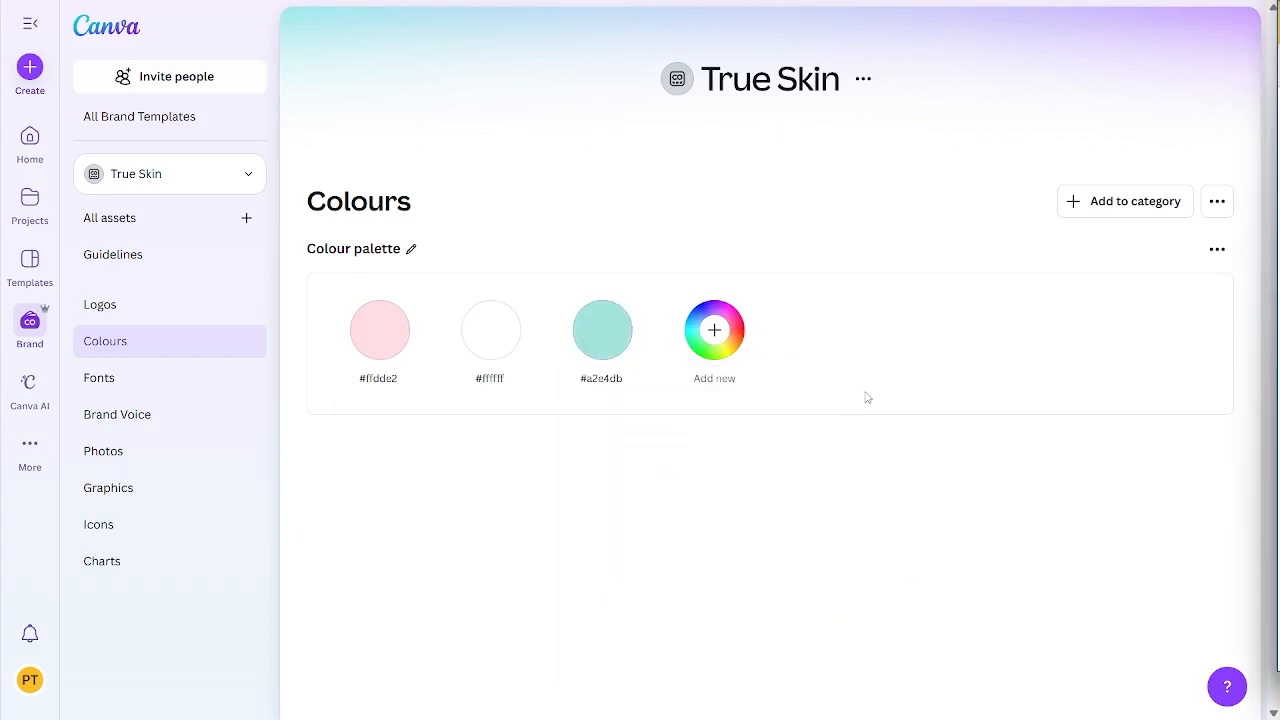
{"action": "left_click", "coordinate": [716, 338]}
{"action": "type", "text": "#333333"}
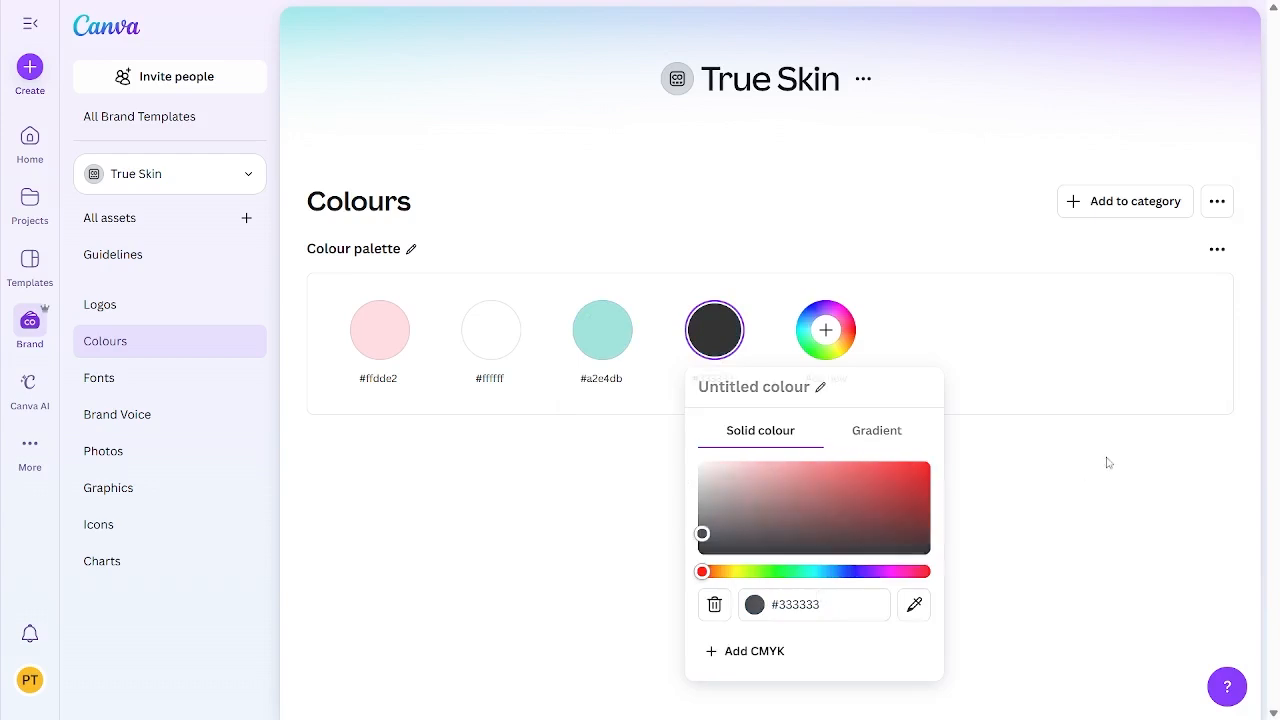
{"action": "left_click", "coordinate": [1108, 463]}
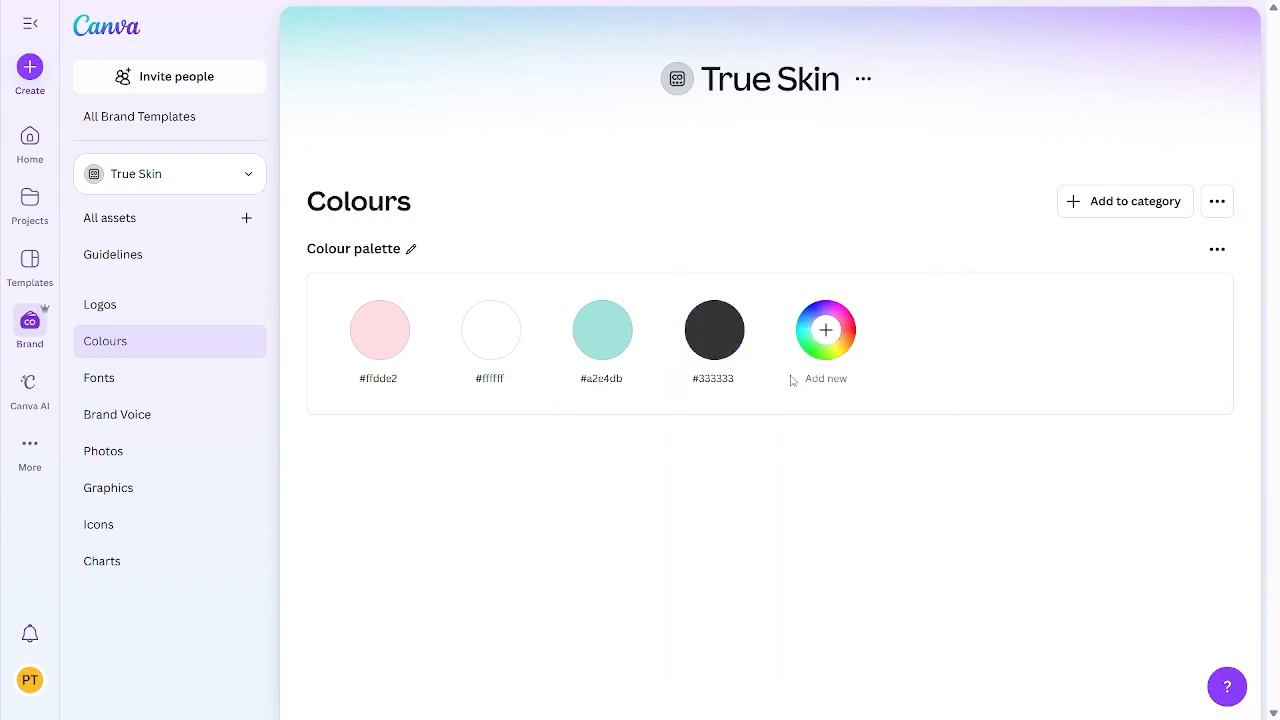
Step: Open the kit's Fonts category and set the Heading style to bold Montserrat
{"action": "left_click", "coordinate": [104, 304]}
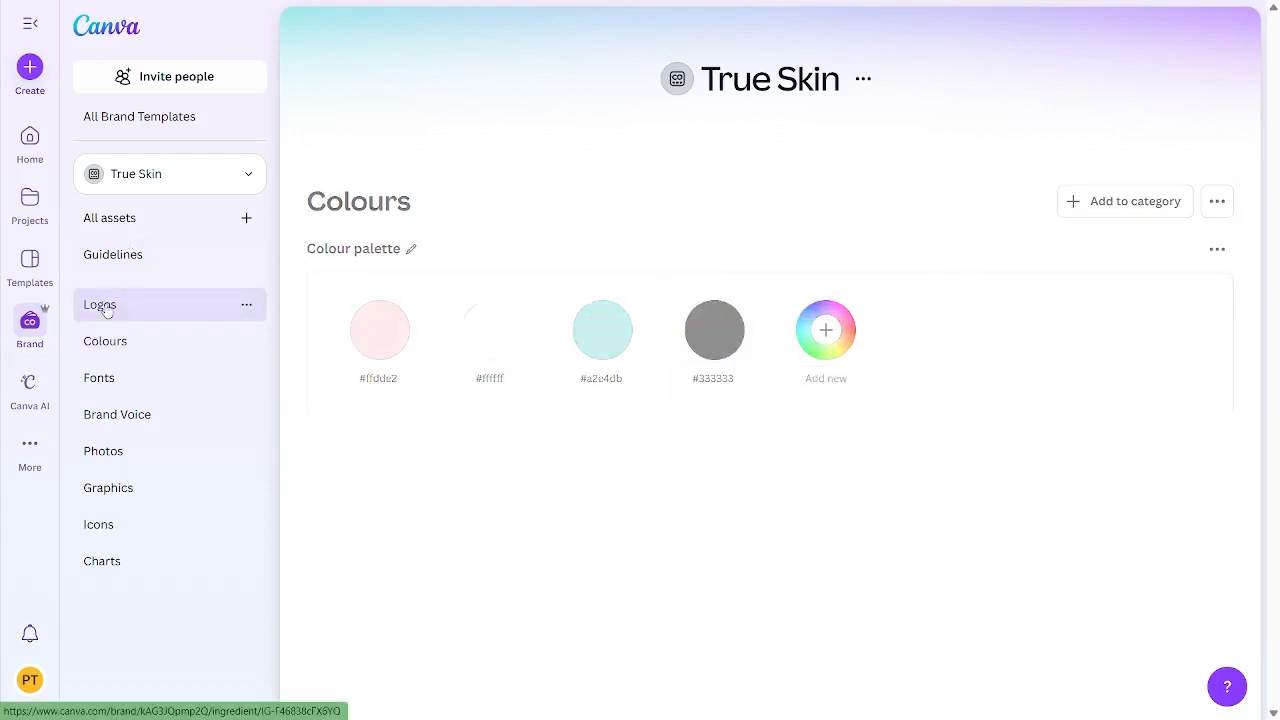
{"action": "left_click", "coordinate": [112, 386]}
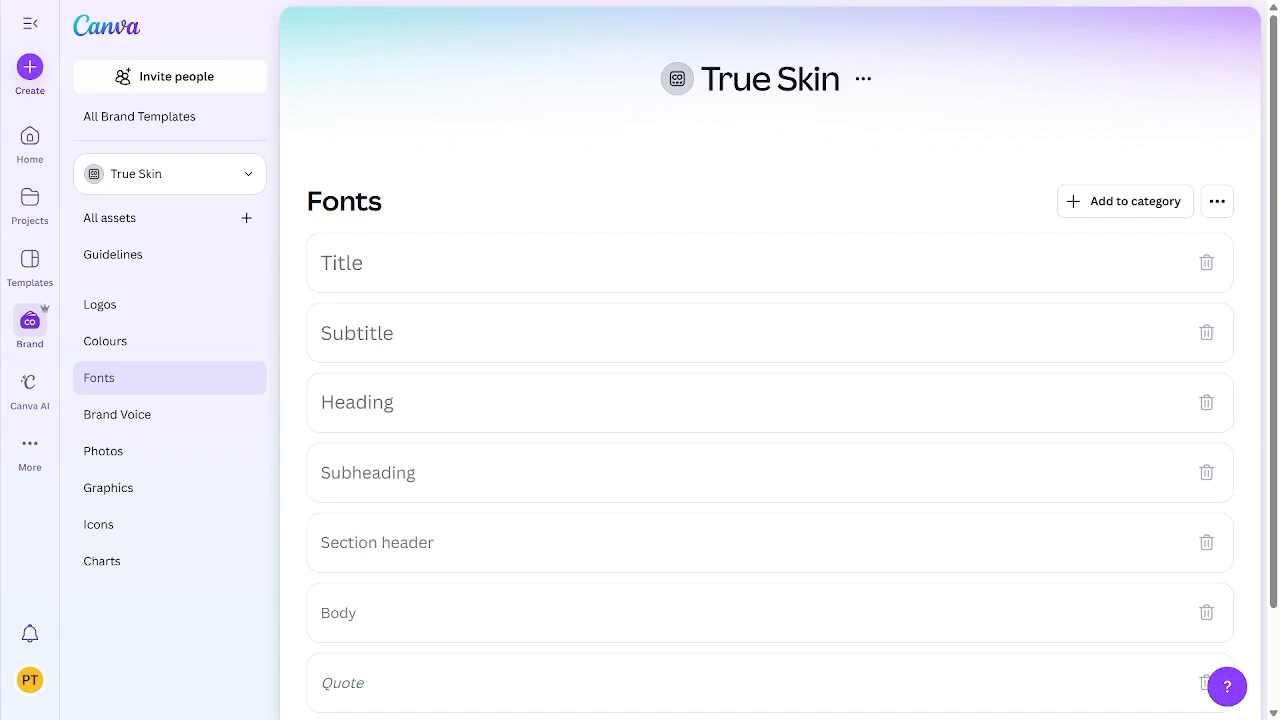
{"action": "left_click", "coordinate": [386, 408]}
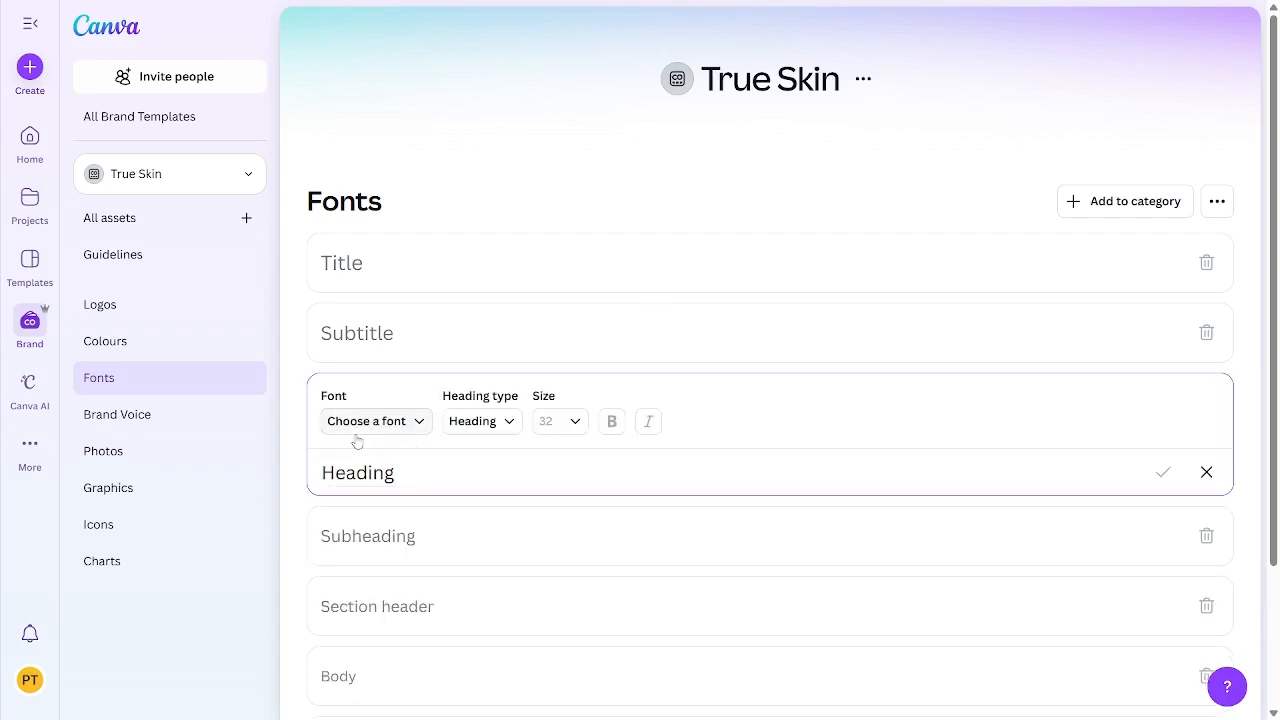
{"action": "left_click", "coordinate": [357, 438]}
{"action": "type", "text": "mon"}
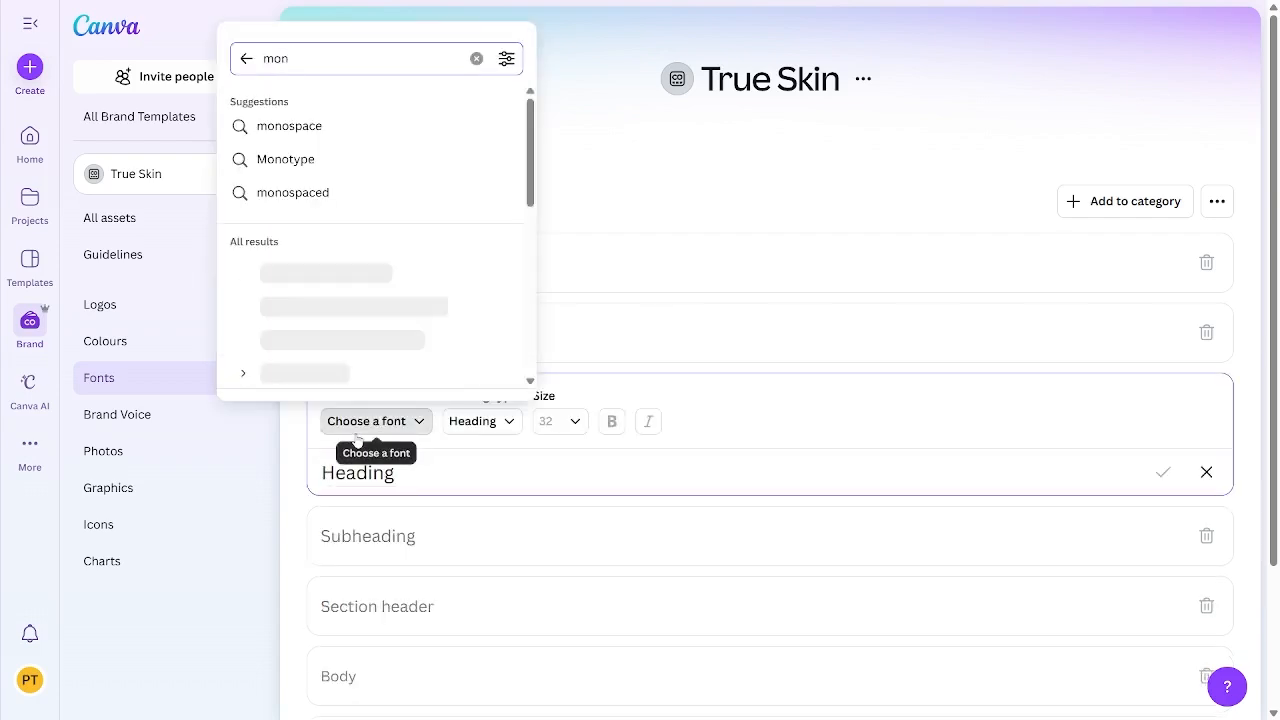
{"action": "type", "text": "ts"}
{"action": "left_click", "coordinate": [320, 130]}
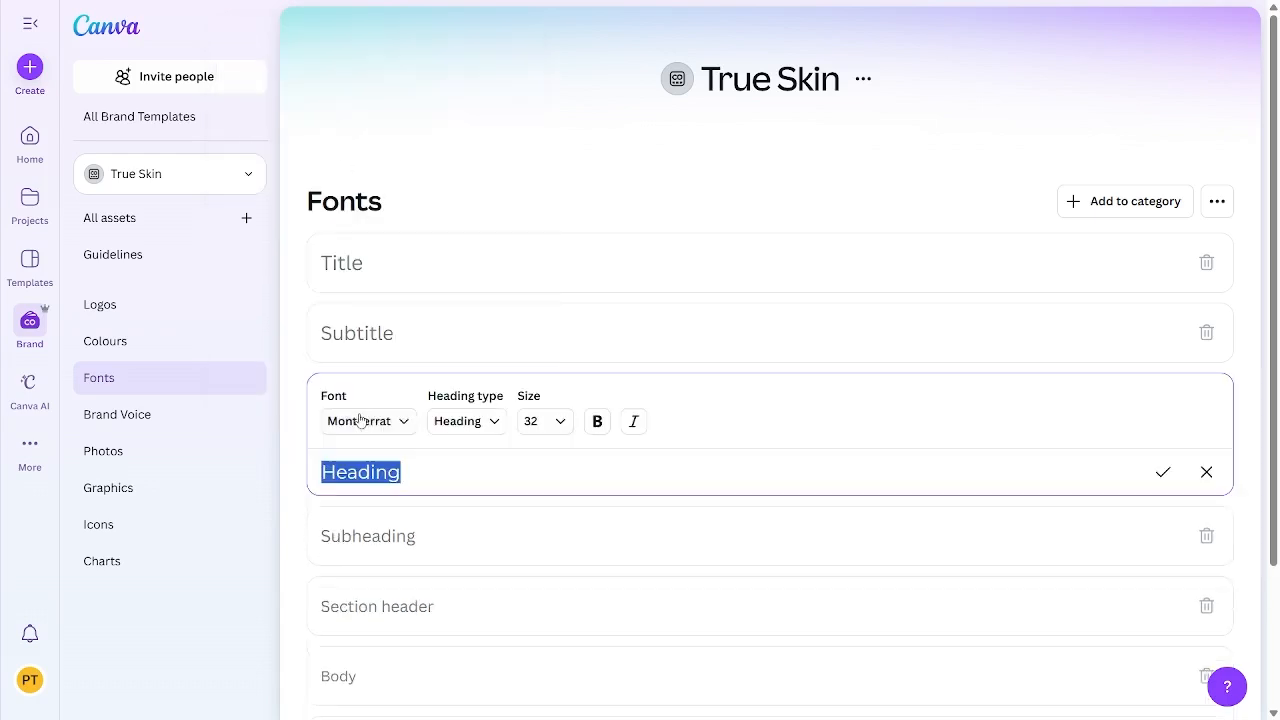
{"action": "left_click", "coordinate": [596, 432]}
Step: Set the Subheading and Section header styles to the Montserrat font
{"action": "left_click", "coordinate": [463, 560]}
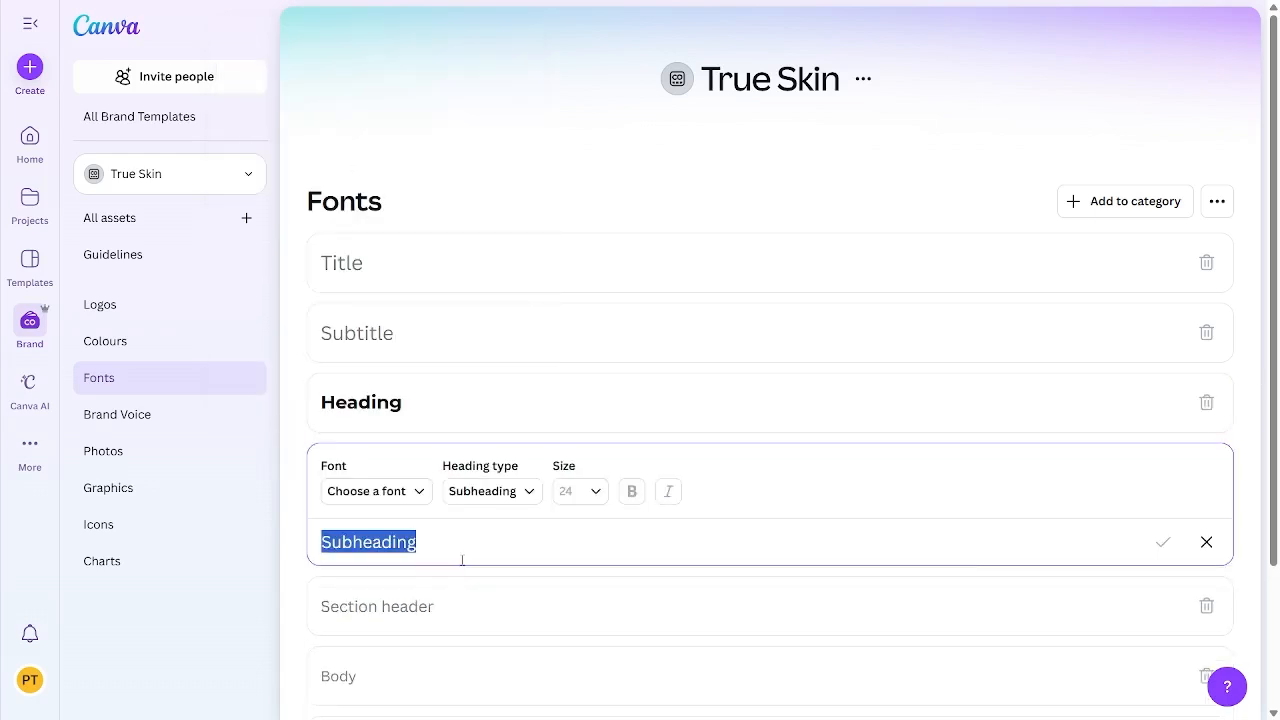
{"action": "scroll", "coordinate": [440, 525], "scroll_direction": "down", "scroll_amount": 1}
{"action": "left_click", "coordinate": [377, 409]}
{"action": "left_click", "coordinate": [317, 128]}
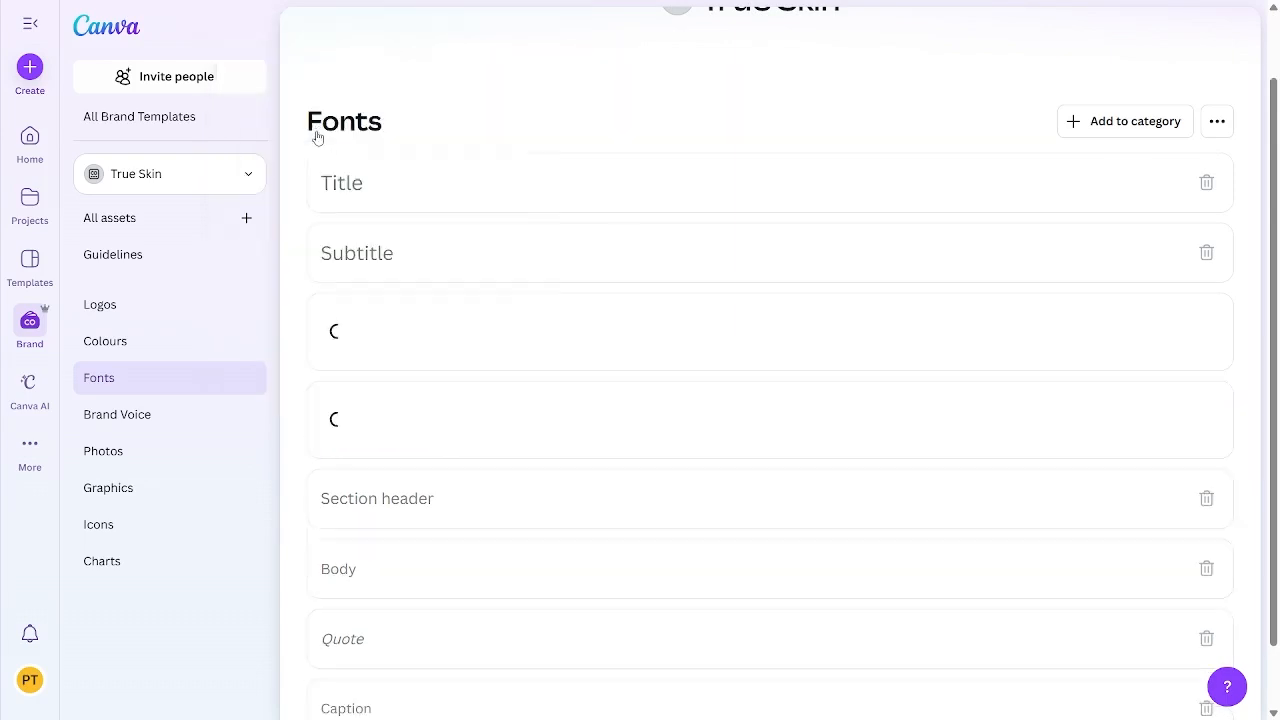
{"action": "left_click", "coordinate": [381, 523]}
{"action": "left_click", "coordinate": [380, 481]}
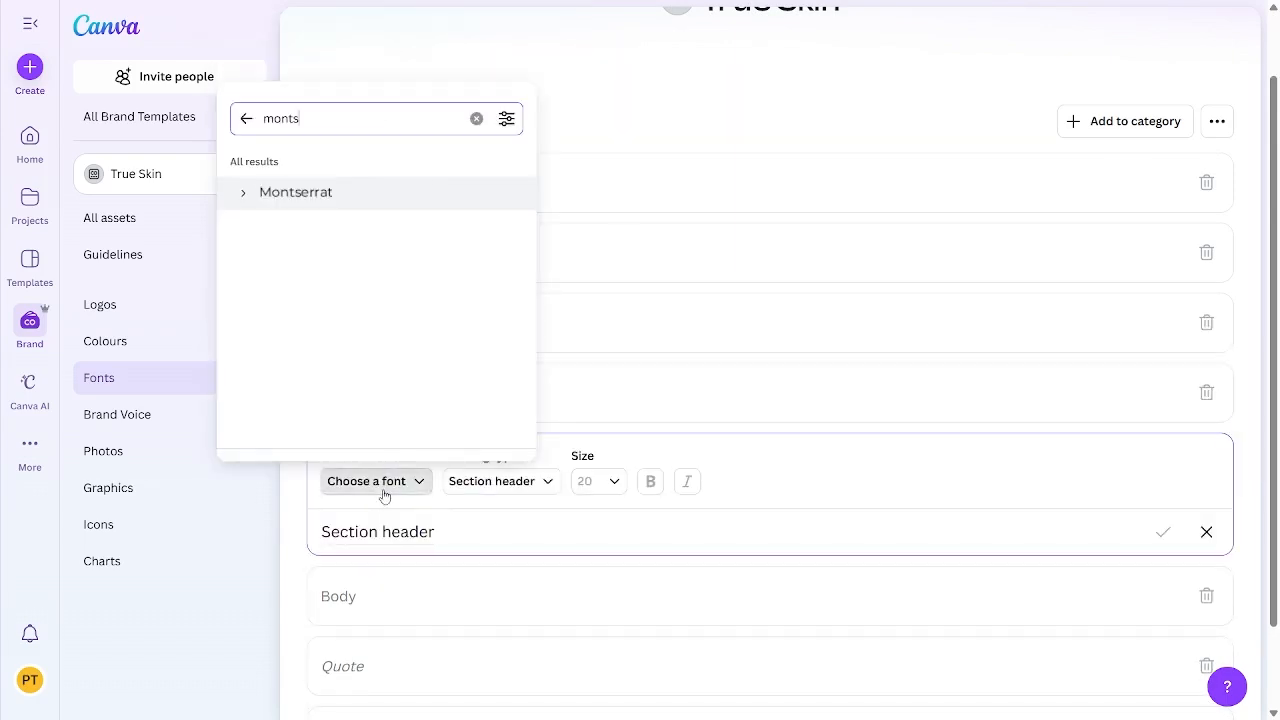
{"action": "left_click", "coordinate": [346, 205]}
Step: Replace the Body style's sample text with "loro" and set its font to Lora
{"action": "scroll", "coordinate": [380, 460], "scroll_direction": "down", "scroll_amount": 1}
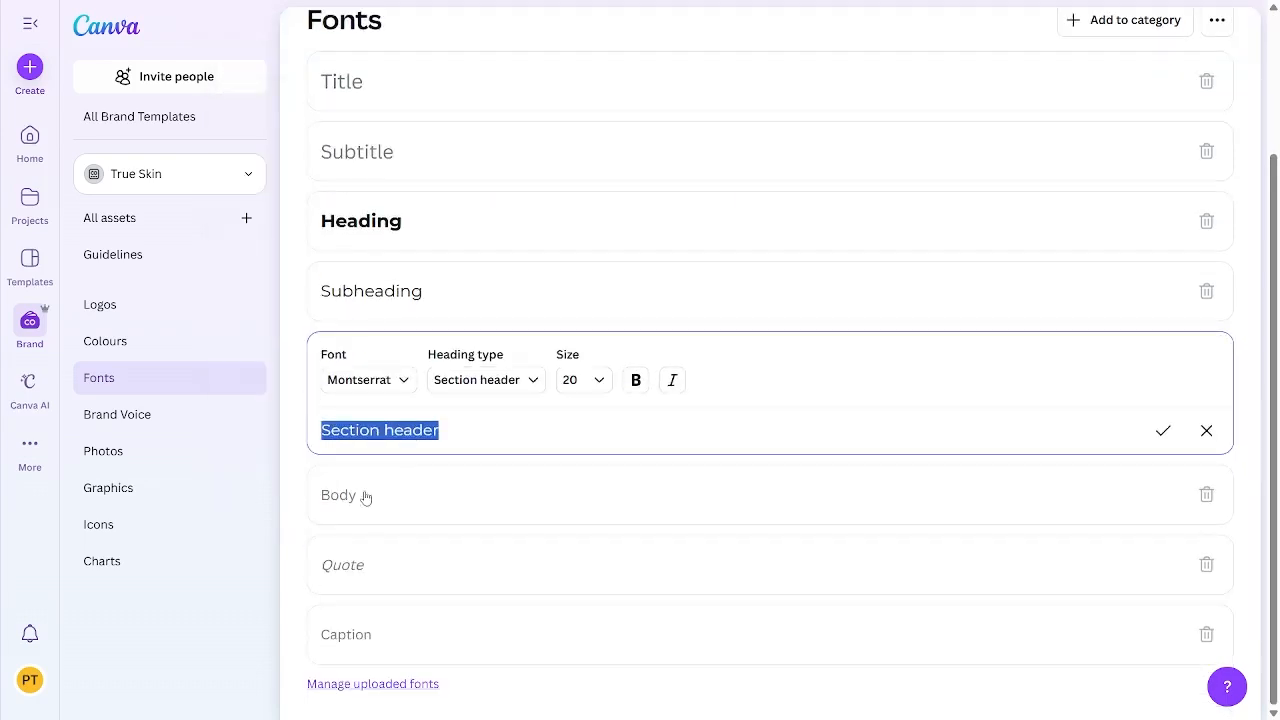
{"action": "left_click", "coordinate": [357, 501]}
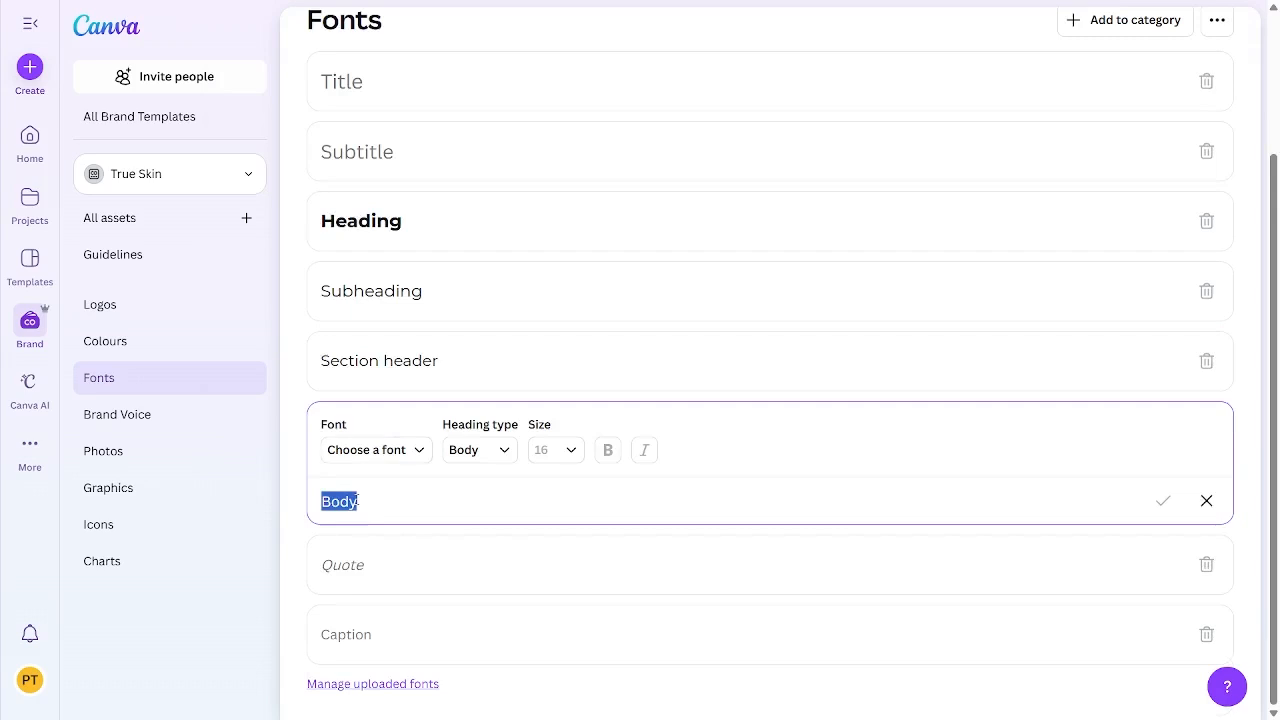
{"action": "type", "text": "loro"}
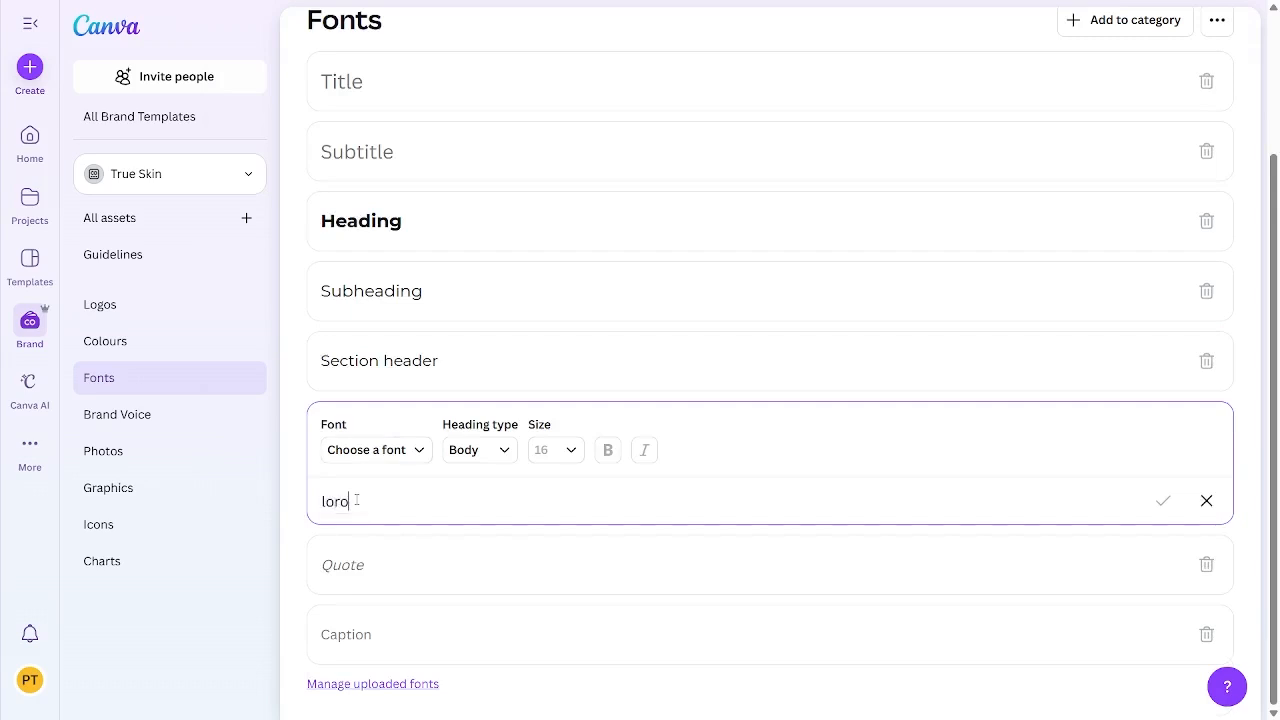
{"action": "left_click", "coordinate": [366, 450]}
{"action": "key", "text": "BackSpace"}
{"action": "key", "text": "BackSpace"}
{"action": "key", "text": "BackSpace"}
{"action": "key", "text": "BackSpace"}
{"action": "key", "text": "BackSpace"}
{"action": "type", "text": "lora"}
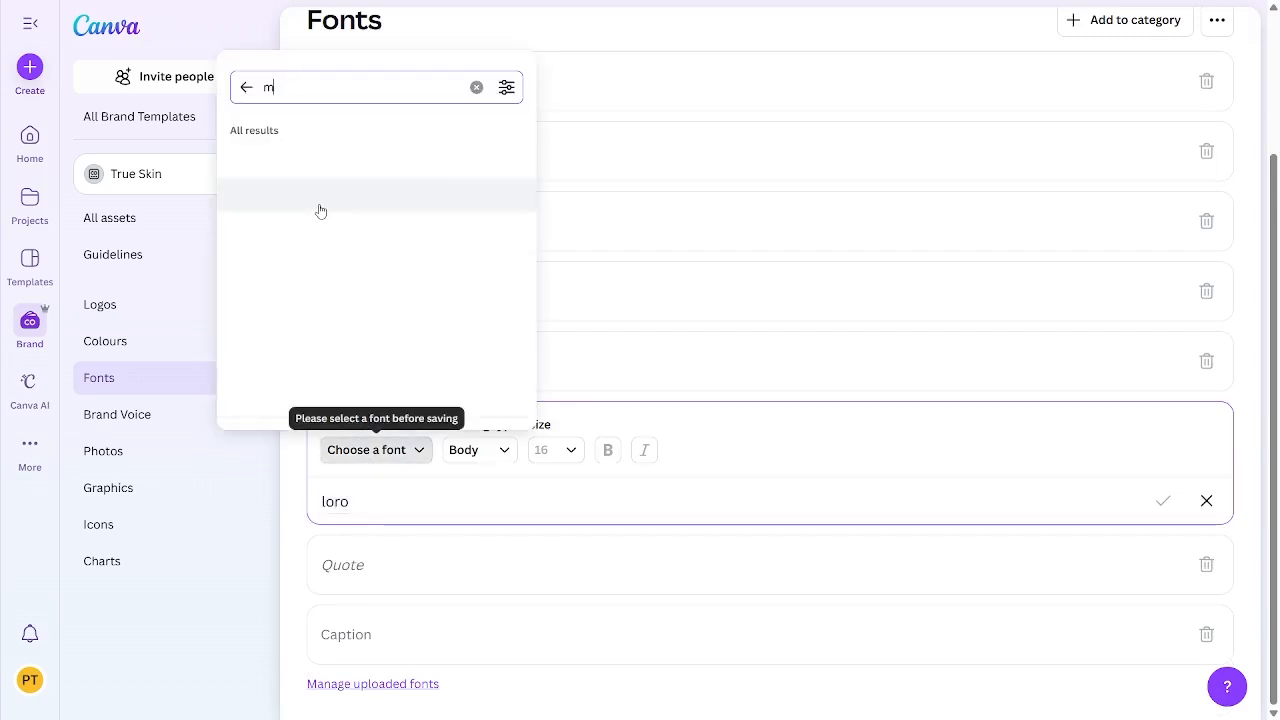
{"action": "left_click", "coordinate": [285, 161]}
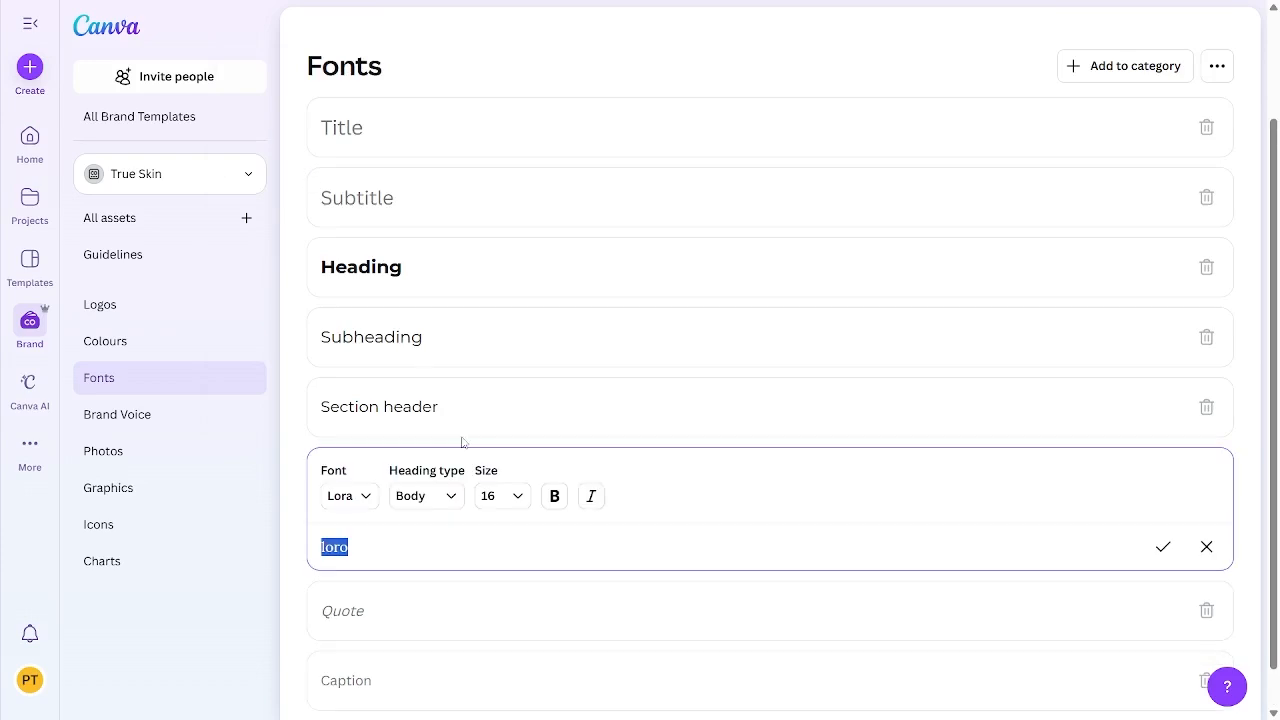
Step: Set the Title and Subtitle styles to the Montserrat font
{"action": "scroll", "coordinate": [400, 340], "scroll_direction": "up", "scroll_amount": 1}
{"action": "left_click", "coordinate": [383, 203]}
{"action": "left_click", "coordinate": [383, 203]}
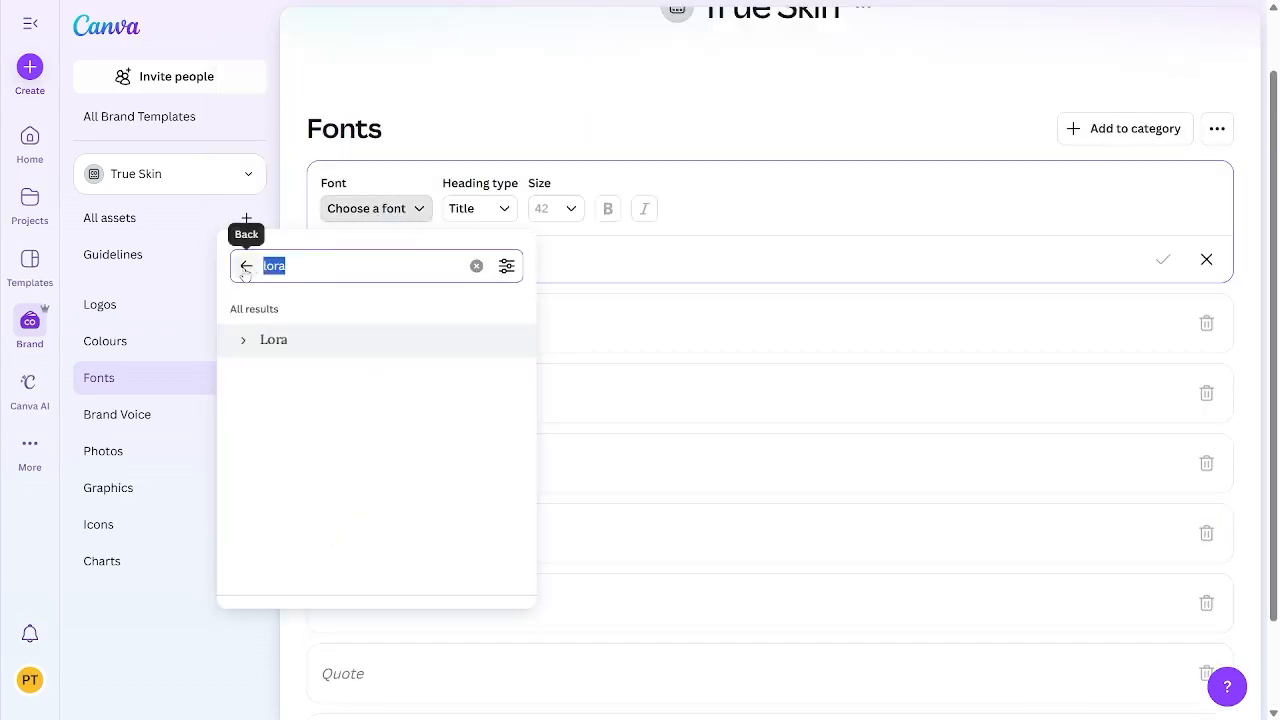
{"action": "type", "text": "mont"}
{"action": "left_click", "coordinate": [300, 371]}
{"action": "left_click", "coordinate": [415, 325]}
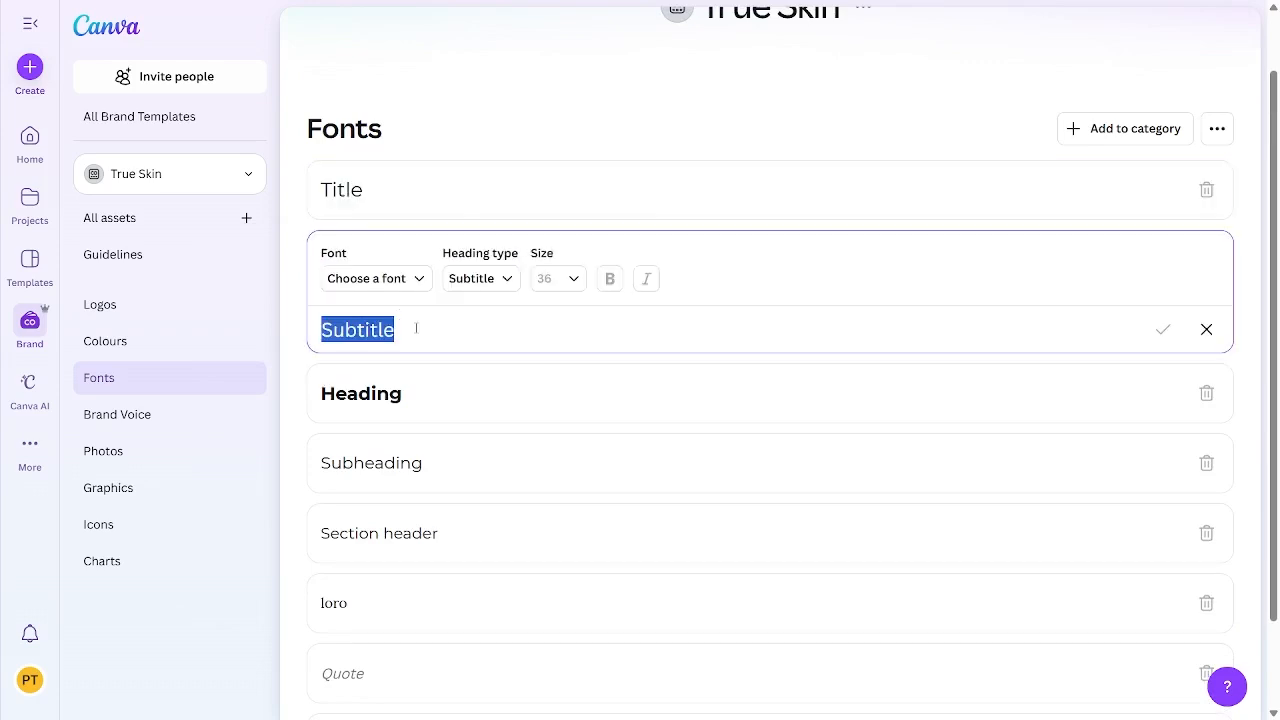
{"action": "left_click", "coordinate": [383, 280]}
{"action": "left_click", "coordinate": [367, 445]}
Step: Set the Quote style to the Lora font
{"action": "scroll", "coordinate": [390, 480], "scroll_direction": "down", "scroll_amount": 2}
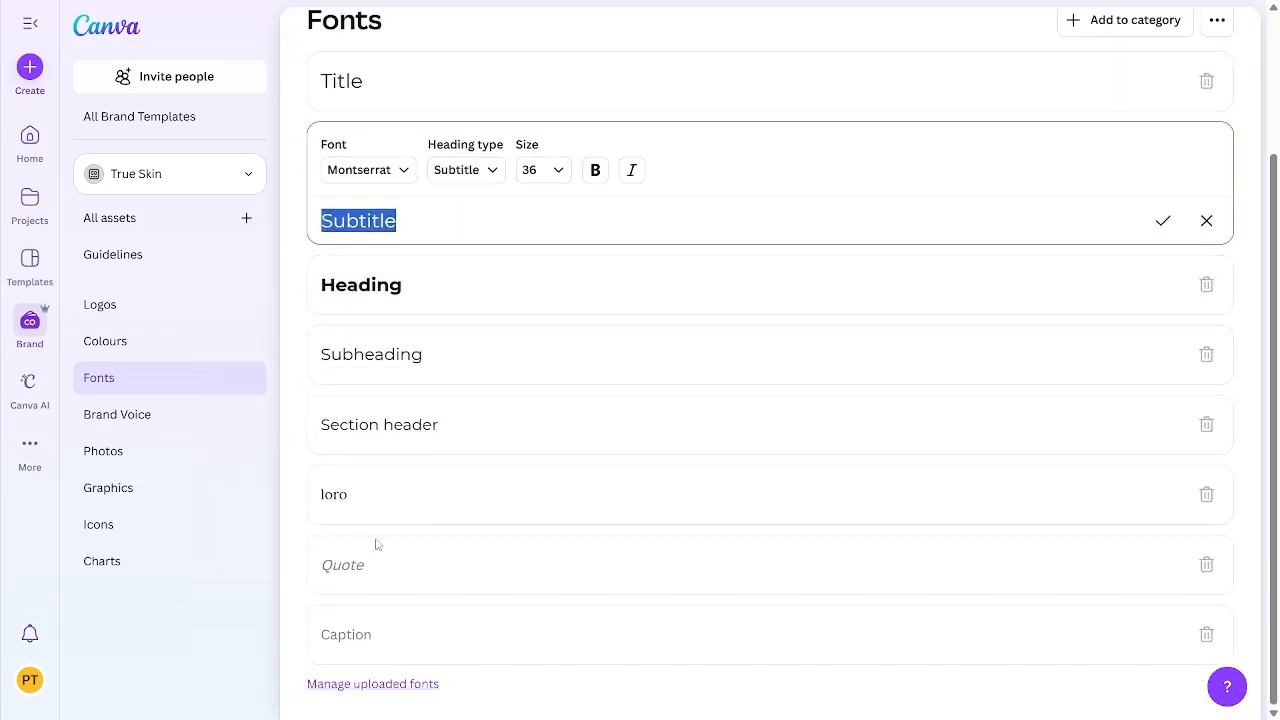
{"action": "left_click", "coordinate": [393, 570]}
{"action": "left_click", "coordinate": [368, 521]}
{"action": "type", "text": "ko"}
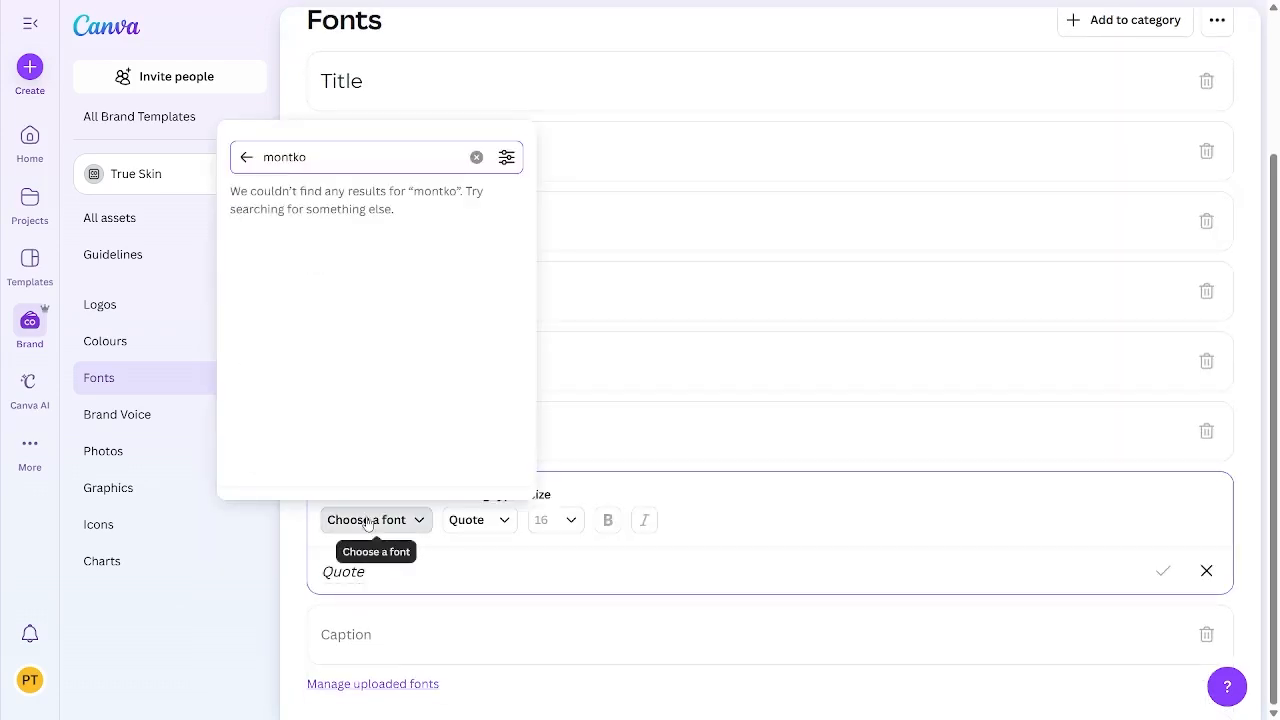
{"action": "key", "text": "BackSpace"}
{"action": "key", "text": "BackSpace"}
{"action": "key", "text": "BackSpace"}
{"action": "key", "text": "BackSpace"}
{"action": "key", "text": "BackSpace"}
{"action": "key", "text": "BackSpace"}
{"action": "type", "text": "lora"}
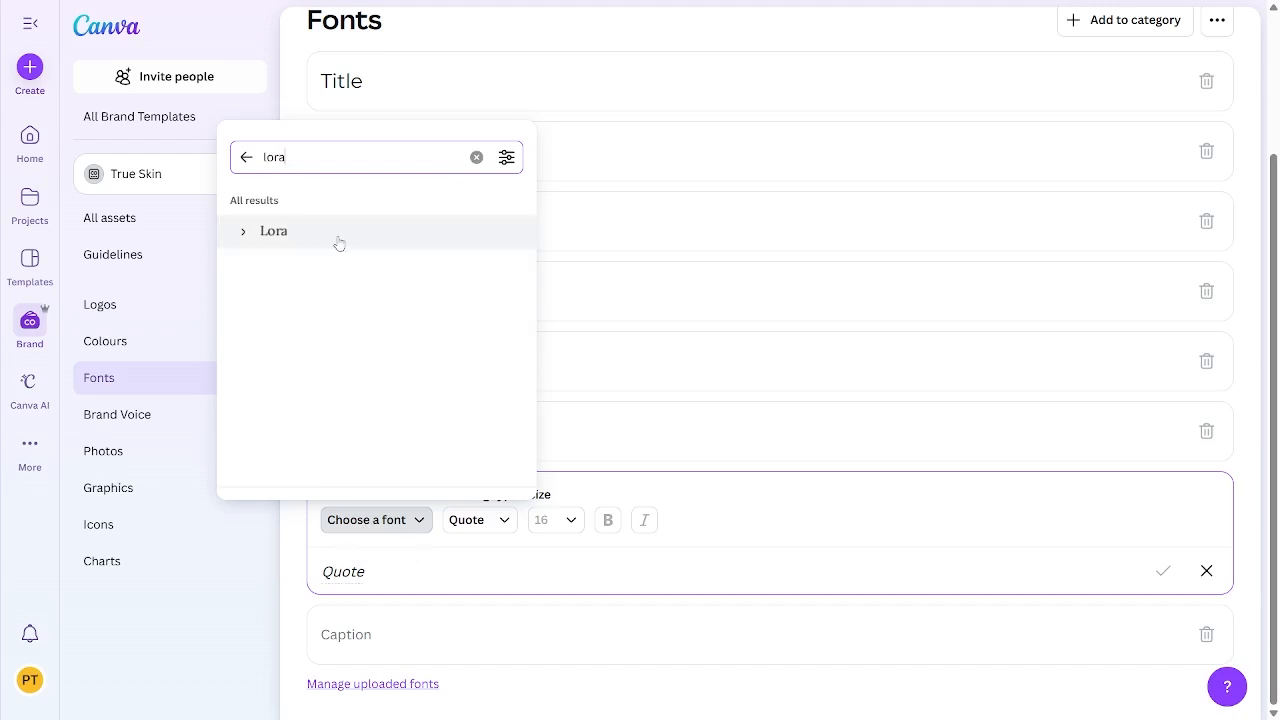
{"action": "left_click", "coordinate": [337, 243]}
Step: Set the Caption style to the Lora font and save it
{"action": "left_click", "coordinate": [385, 640]}
{"action": "left_click", "coordinate": [357, 583]}
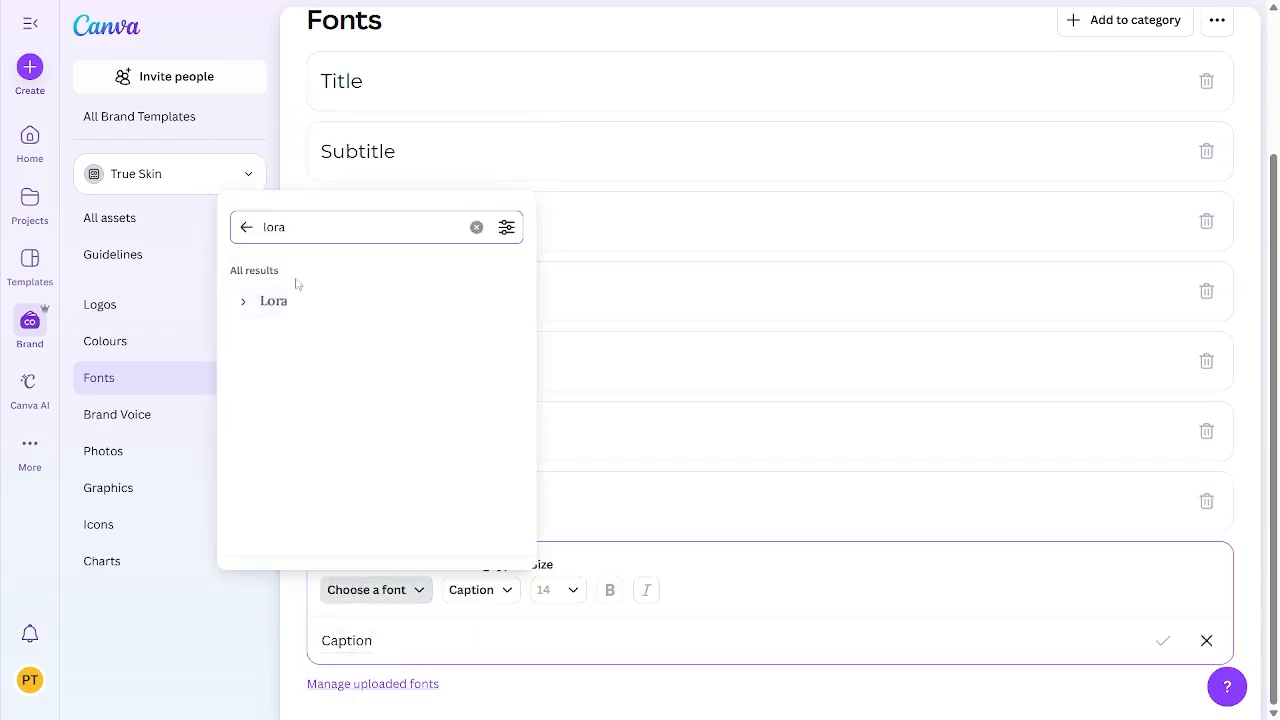
{"action": "left_click", "coordinate": [285, 300]}
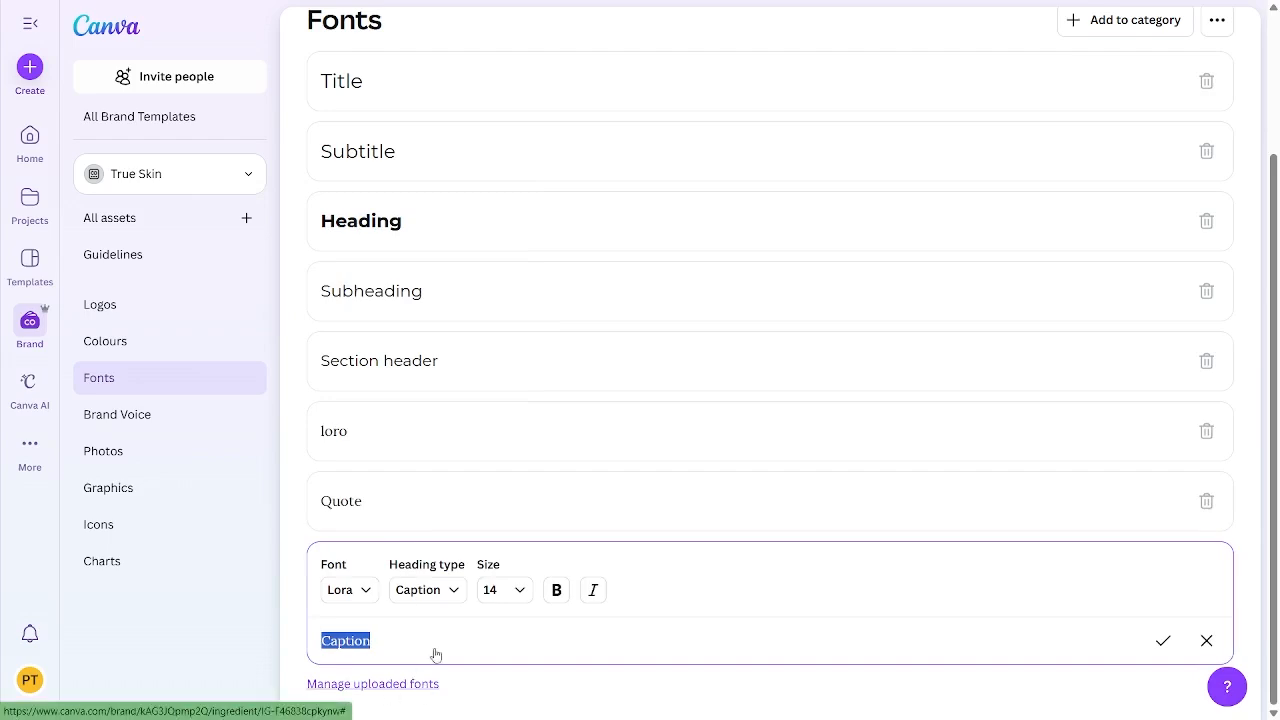
{"action": "left_click", "coordinate": [1163, 640]}
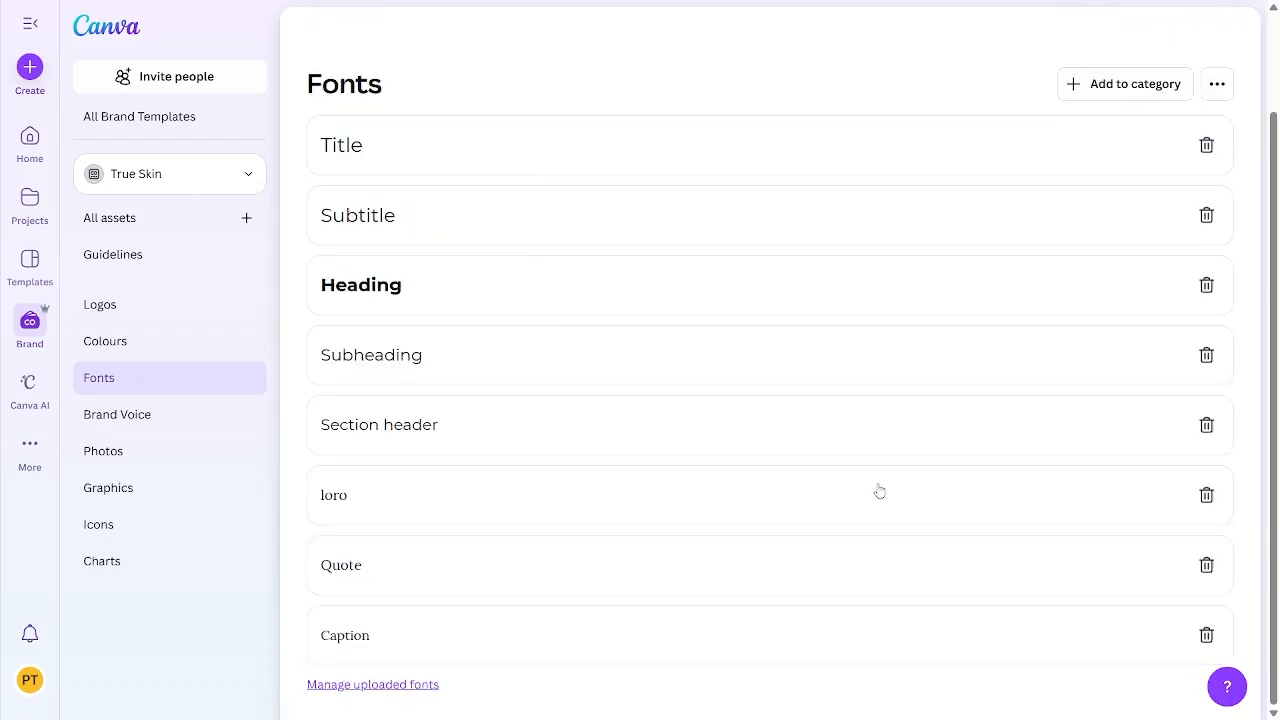